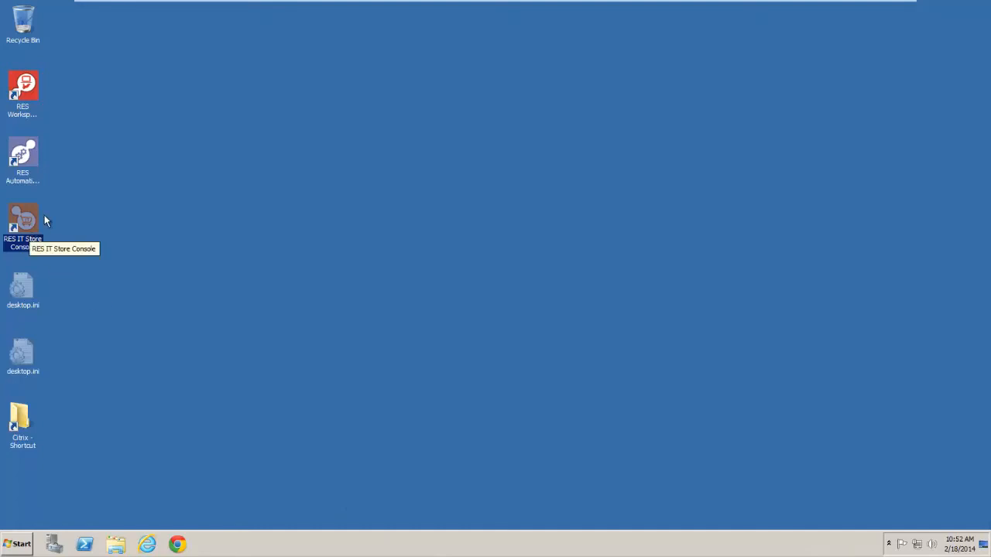
Step: Open the RES IT Store Console and add a new service named "Order a Taxi" to the service catalog
{"action": "double_click", "coordinate": [22, 226]}
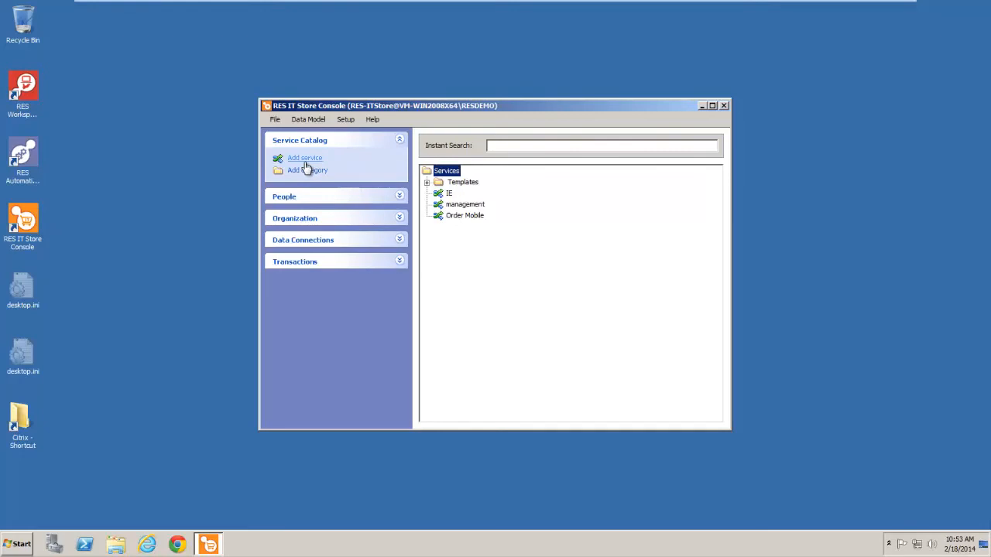
{"action": "right_click", "coordinate": [492, 266]}
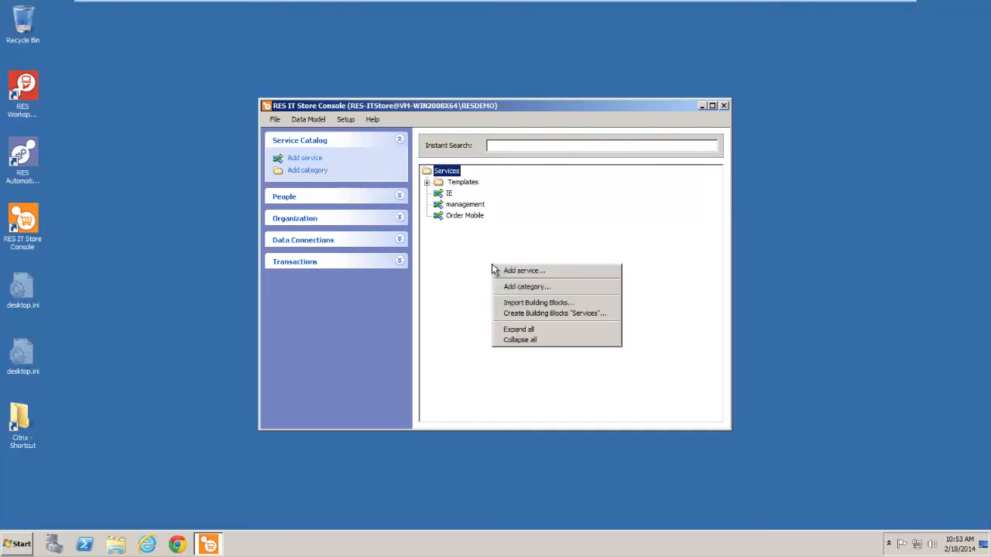
{"action": "left_click", "coordinate": [519, 272]}
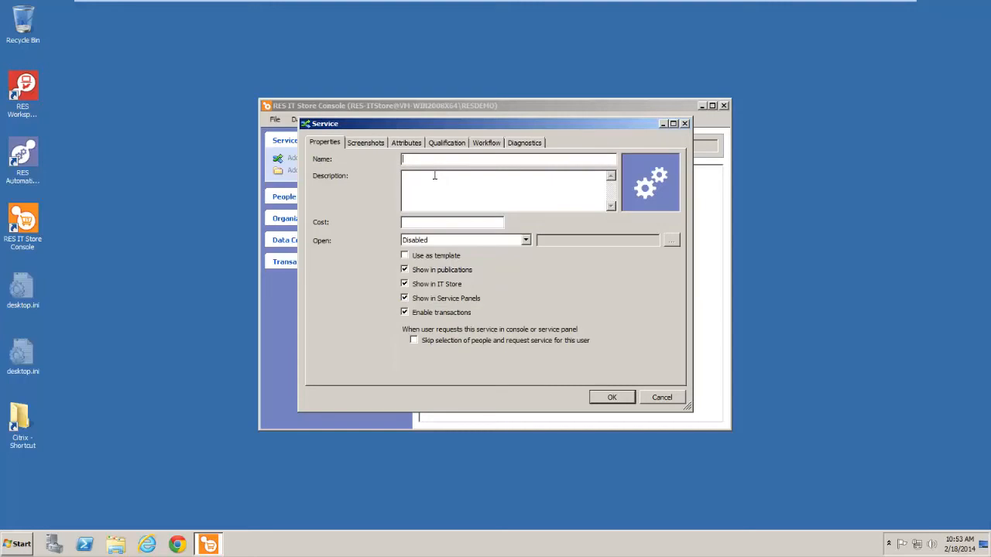
{"action": "type", "text": "Order a Taxi"}
Step: Enter the service description "This is a service that orders a taxi for its subscribers"
{"action": "left_click", "coordinate": [428, 180]}
{"action": "type", "text": "This "}
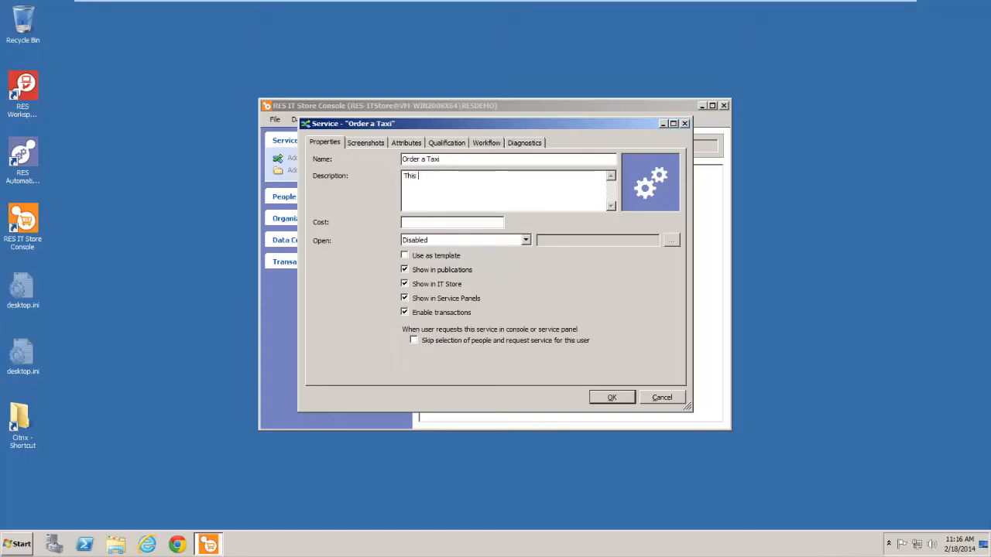
{"action": "type", "text": "is a service that orders a taxi for "}
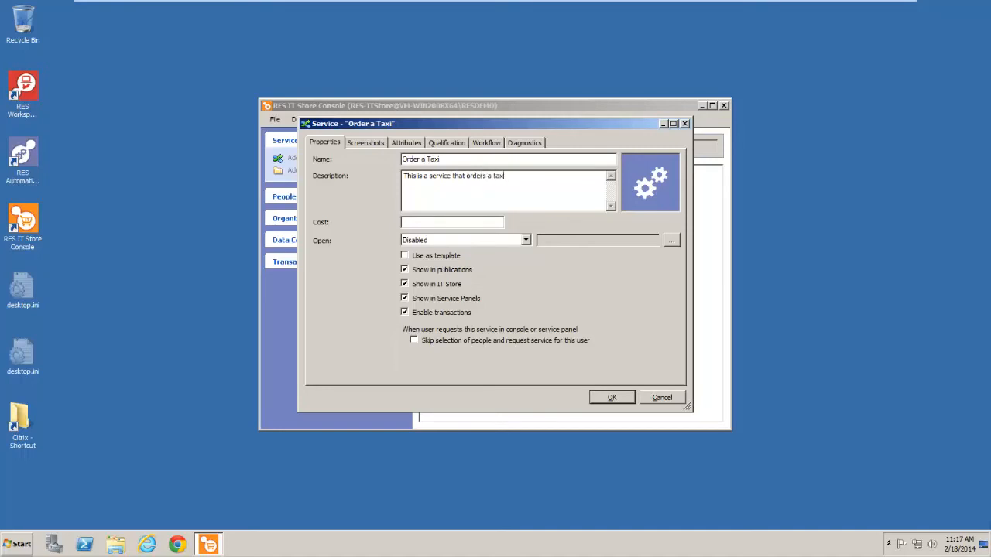
{"action": "type", "text": "its subscribers"}
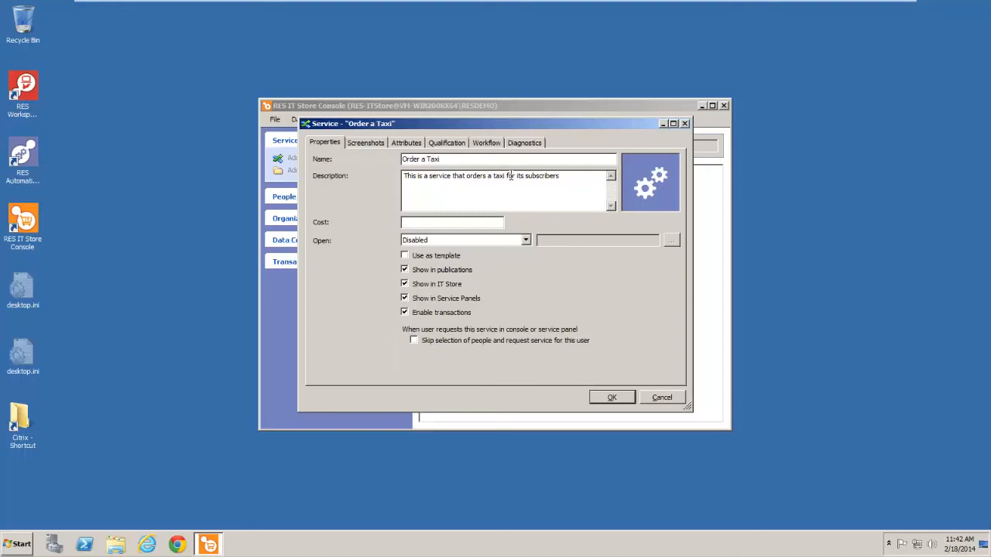
{"action": "left_click", "coordinate": [509, 175]}
Step: Search the service's thumbnail gallery for "visio" and leave it without choosing an image
{"action": "left_click", "coordinate": [644, 189]}
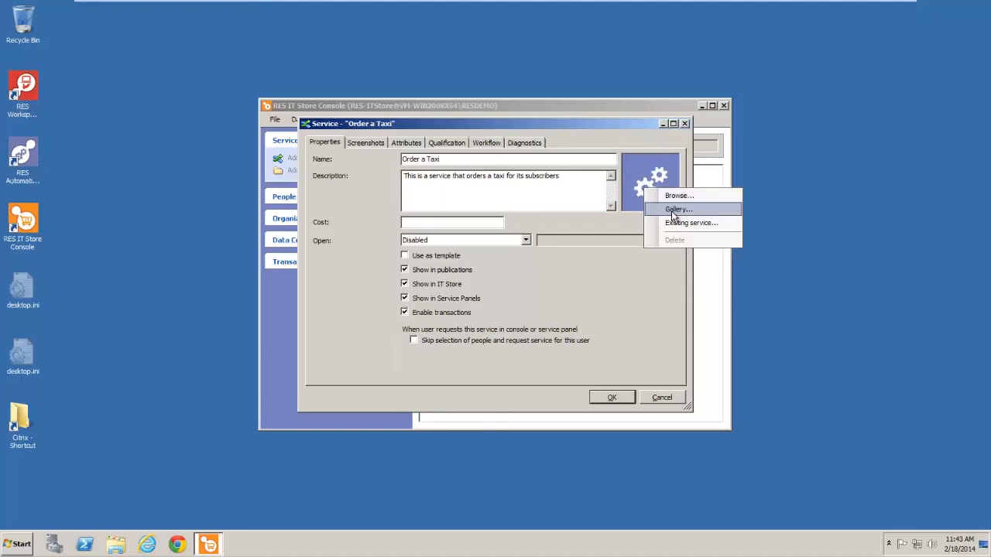
{"action": "left_click", "coordinate": [672, 210]}
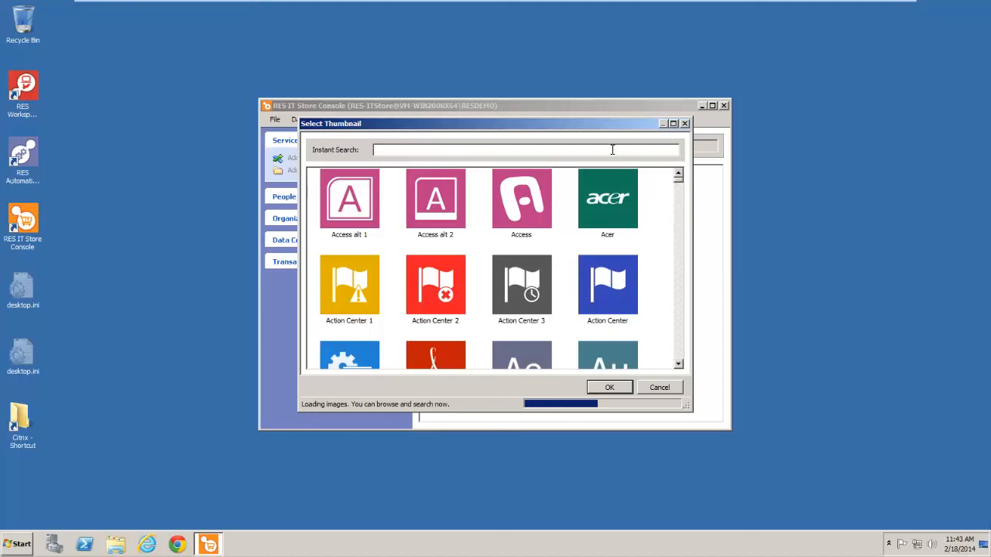
{"action": "type", "text": "v"}
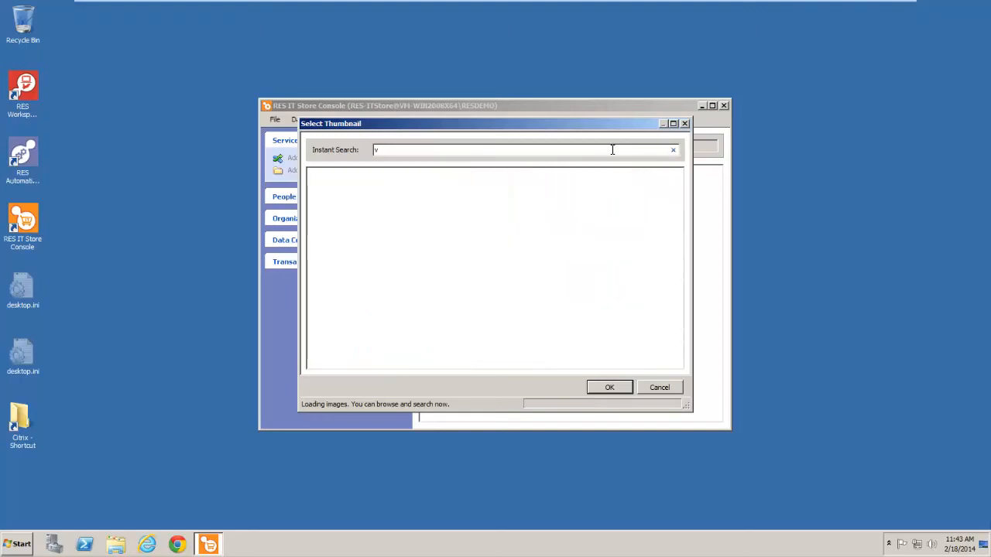
{"action": "type", "text": "isio"}
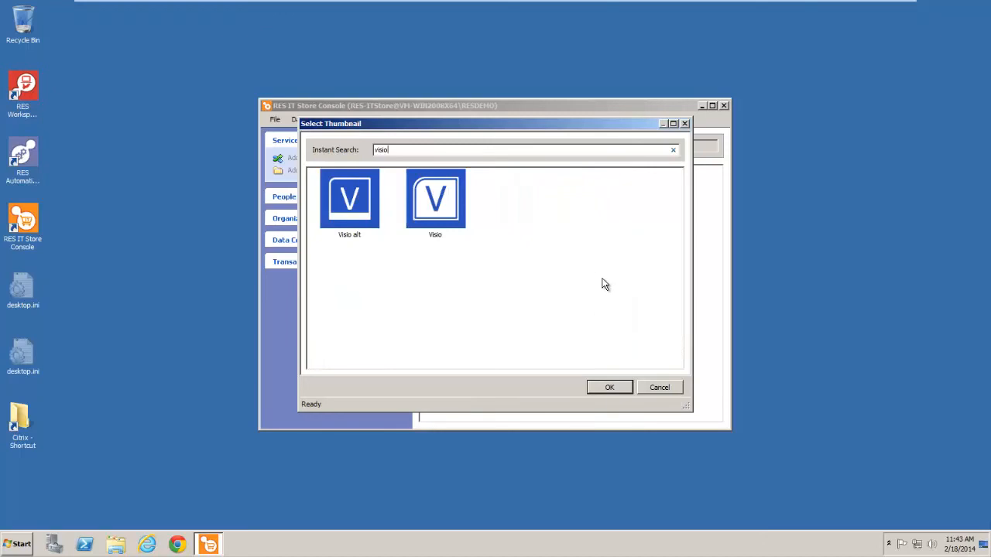
{"action": "left_click", "coordinate": [659, 387]}
Step: Set the service's thumbnail to the image file Taxi.jpg from the IT Store Images folder
{"action": "left_click", "coordinate": [648, 187]}
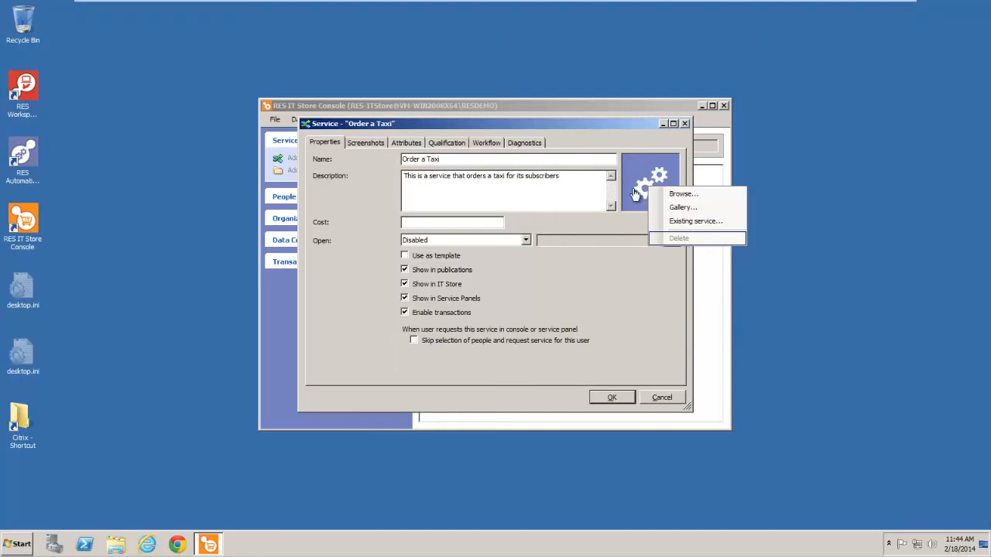
{"action": "left_click", "coordinate": [678, 195]}
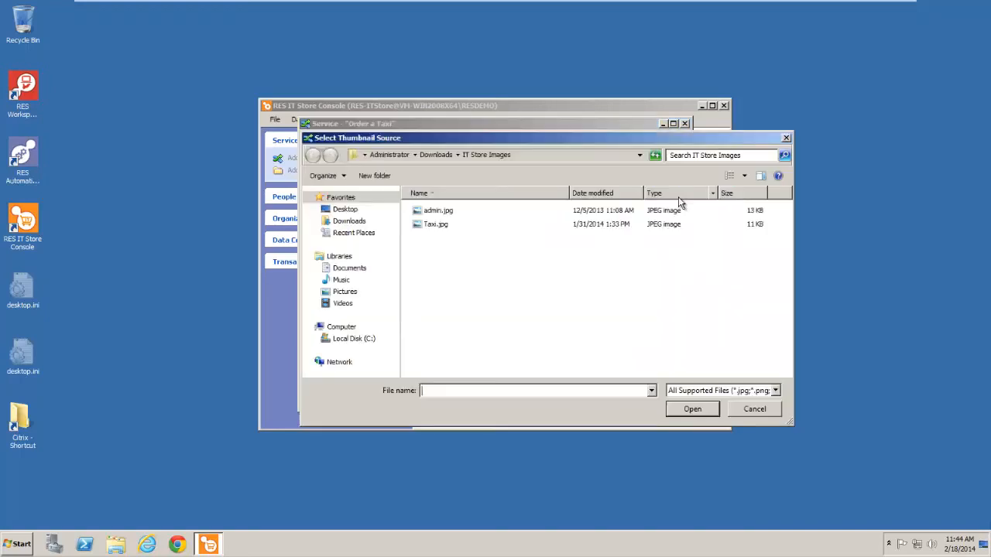
{"action": "left_click", "coordinate": [433, 225]}
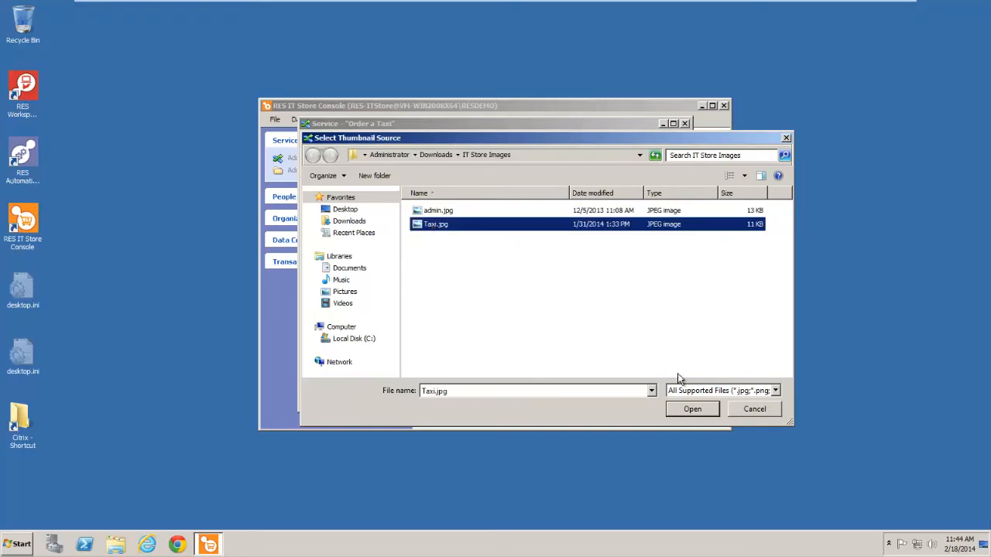
{"action": "left_click", "coordinate": [681, 409]}
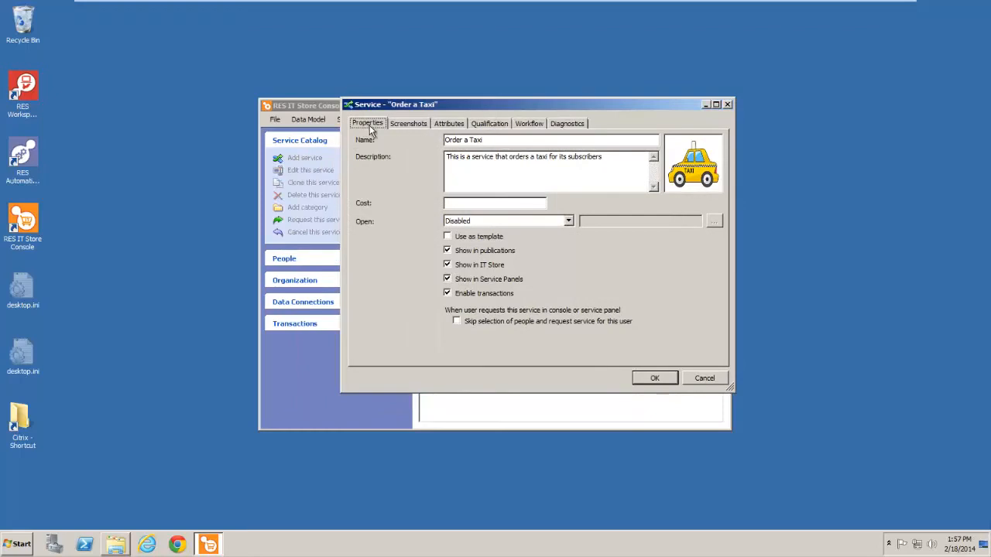
Step: Add Order Taxi Service.jpg from the IT Store Images folder window to the service's screenshots
{"action": "left_click", "coordinate": [413, 125]}
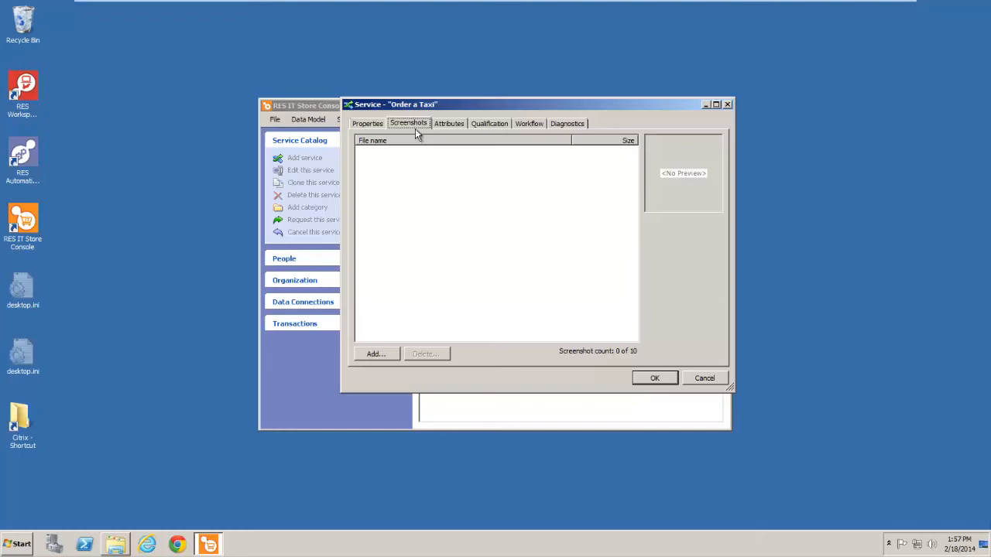
{"action": "left_click", "coordinate": [374, 355]}
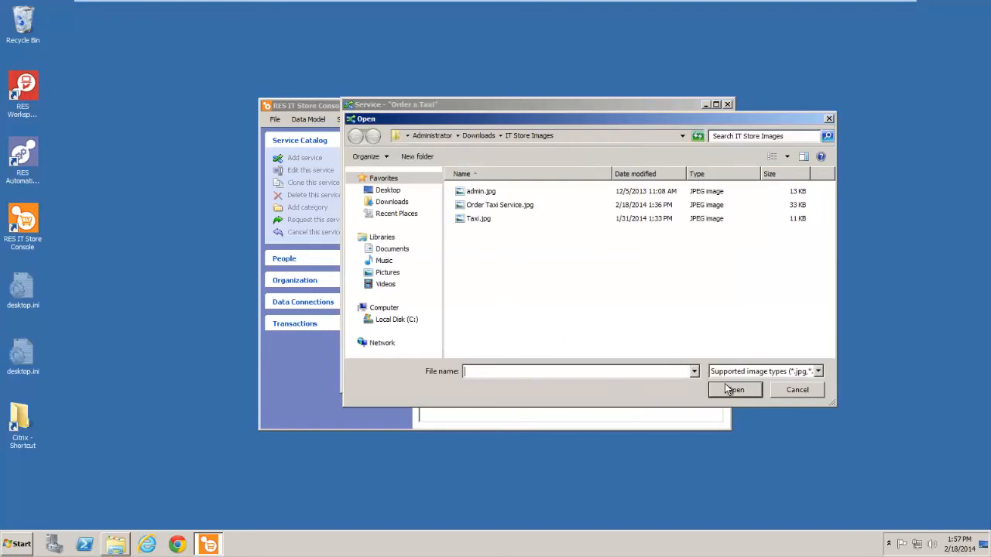
{"action": "left_click", "coordinate": [783, 388]}
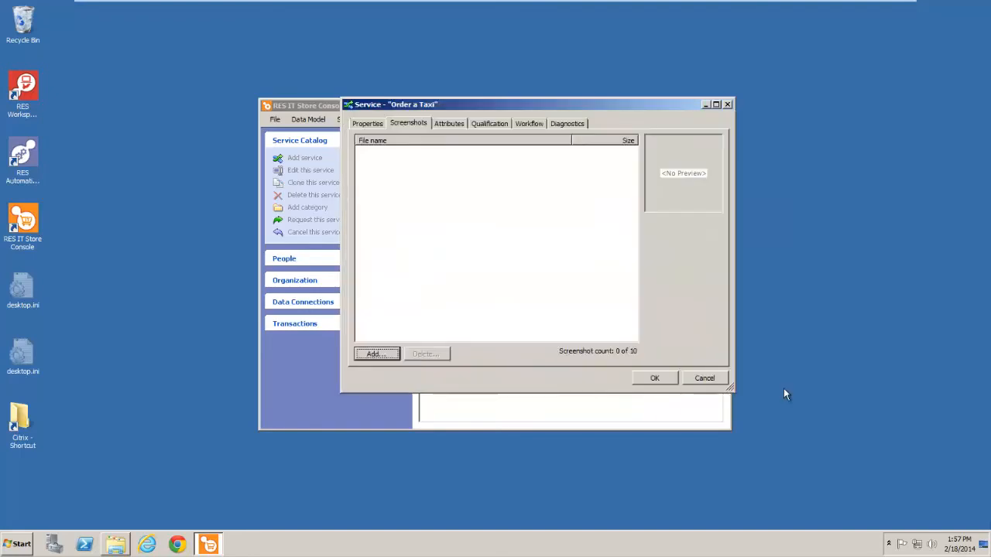
{"action": "left_click", "coordinate": [114, 549]}
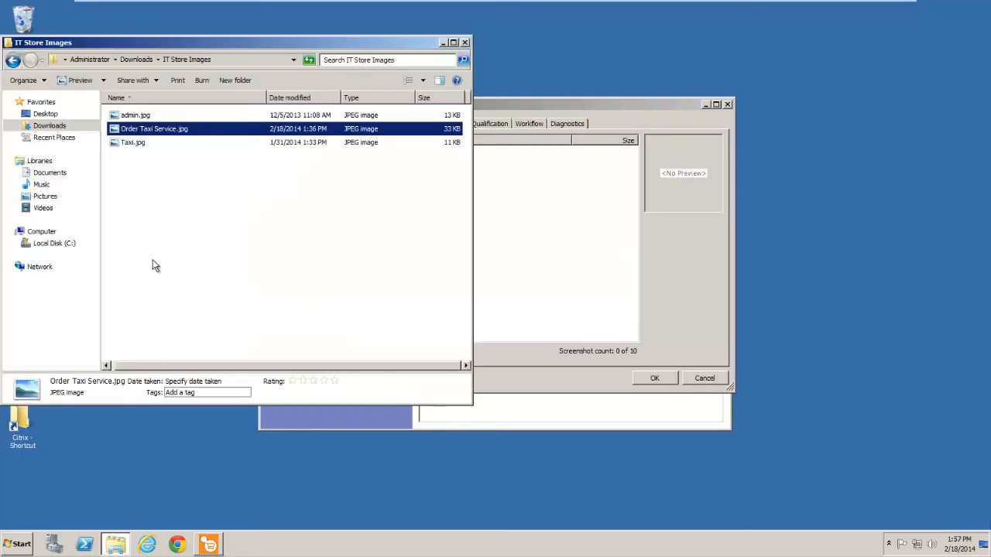
{"action": "left_click_drag", "start_coordinate": [133, 132], "coordinate": [533, 243]}
{"action": "left_click", "coordinate": [599, 108]}
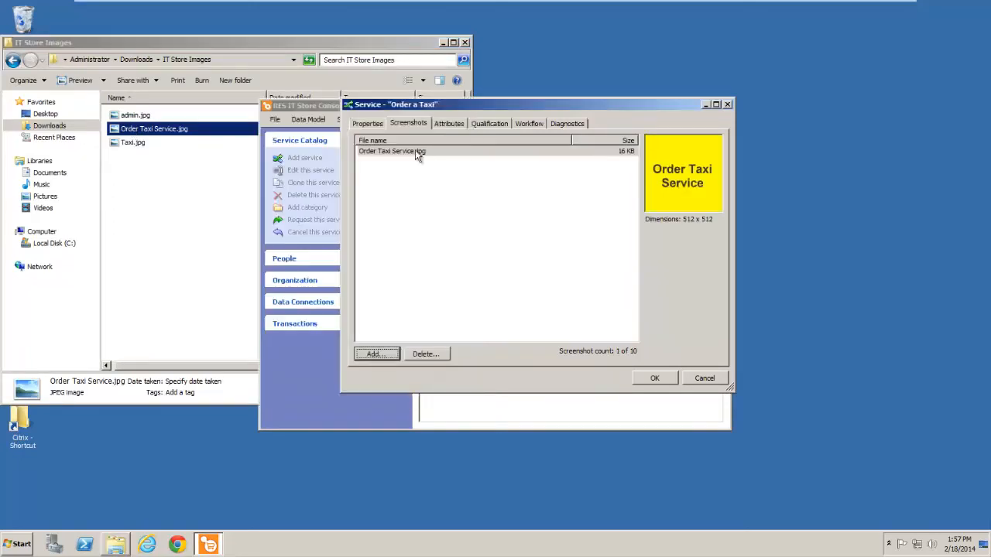
Step: View the Order Taxi Service.jpg screenshot at full size and close the preview
{"action": "left_click", "coordinate": [410, 151]}
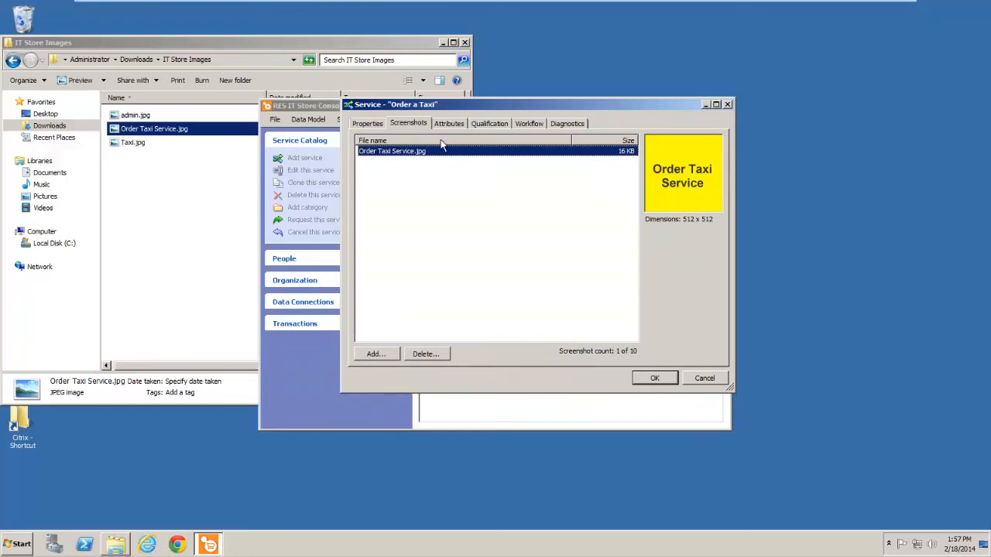
{"action": "left_click", "coordinate": [444, 182]}
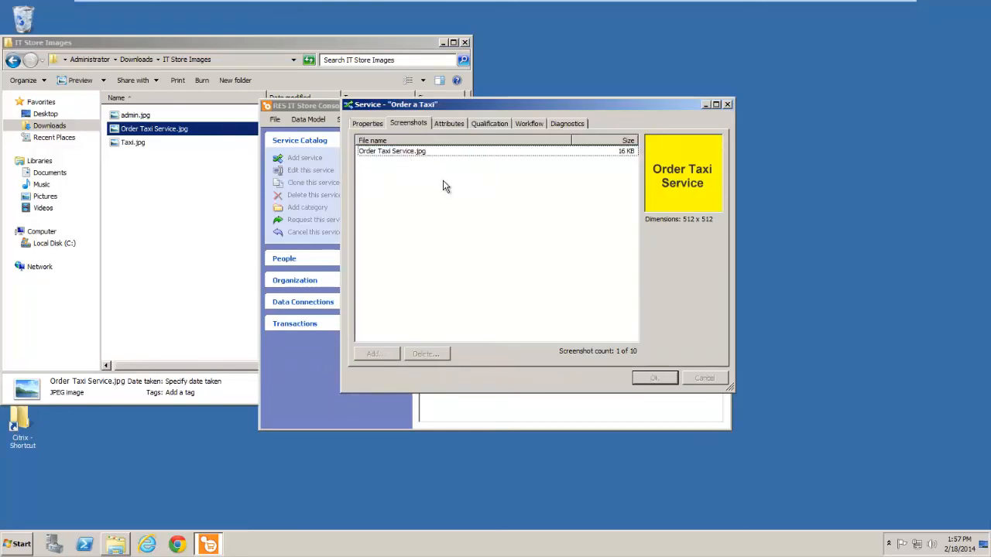
{"action": "left_click", "coordinate": [475, 151]}
{"action": "left_click", "coordinate": [678, 189]}
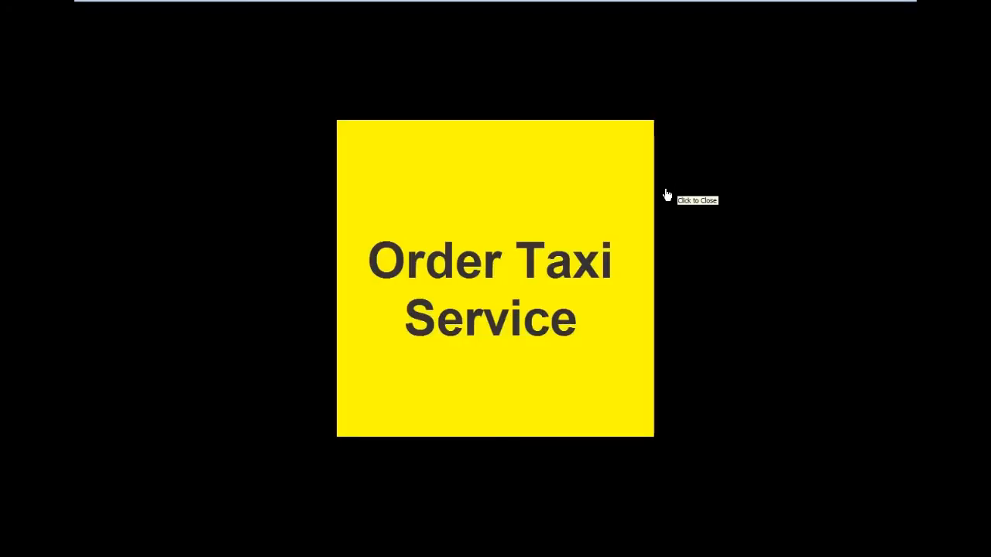
{"action": "left_click", "coordinate": [667, 195]}
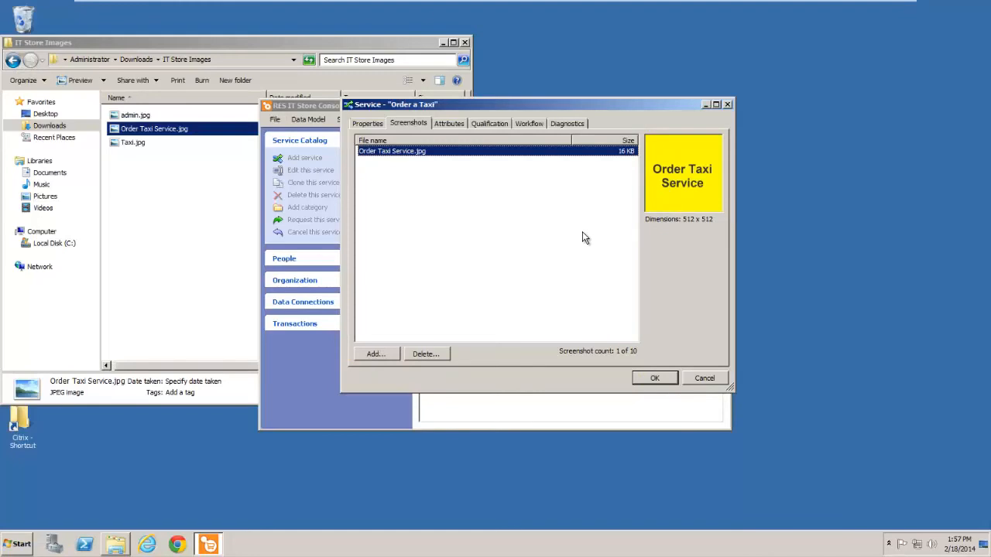
Step: Add Order Taxi Service.jpg and Taxi.jpg together as further screenshots and minimize the image folder window
{"action": "left_click", "coordinate": [387, 356]}
{"action": "left_click", "coordinate": [480, 208]}
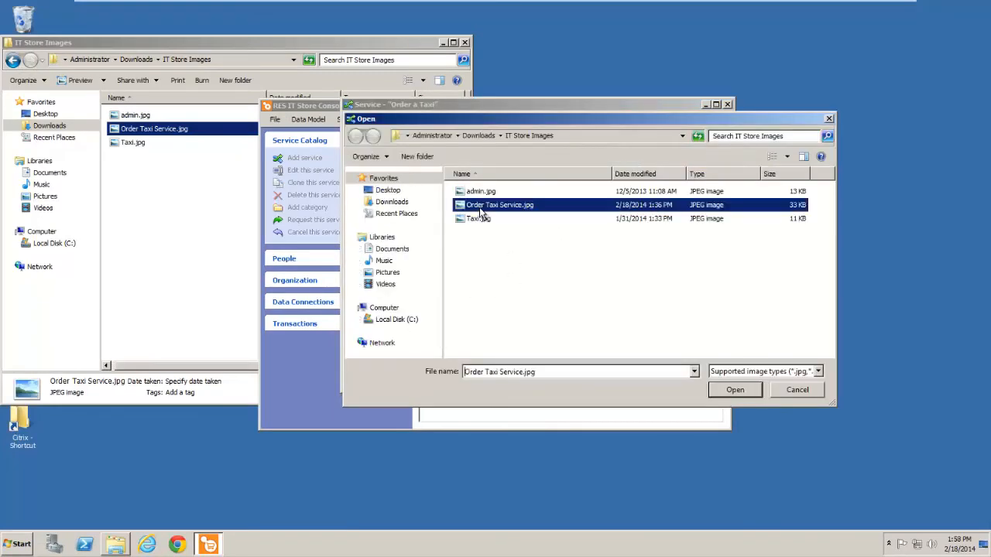
{"action": "left_click", "coordinate": [477, 219], "text": "ctrl"}
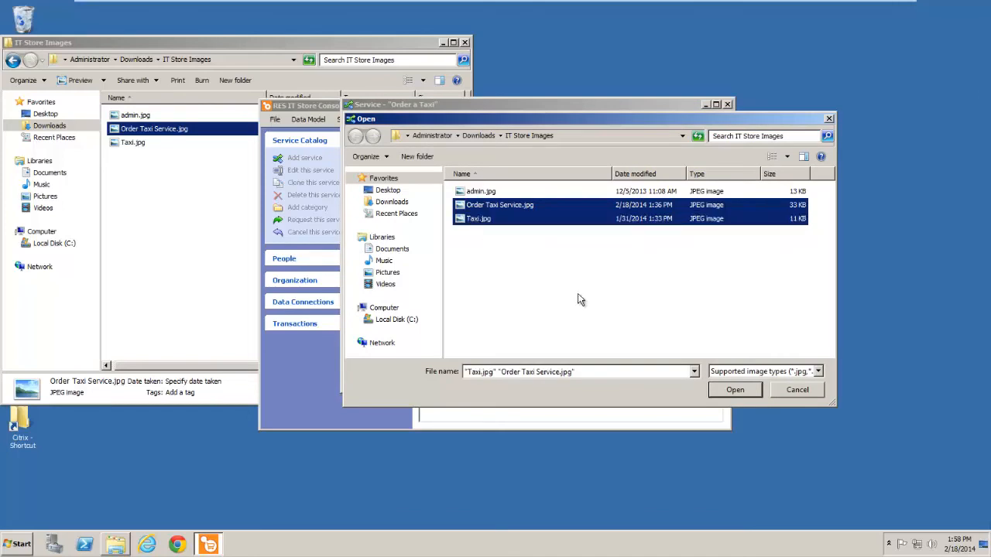
{"action": "left_click", "coordinate": [720, 393]}
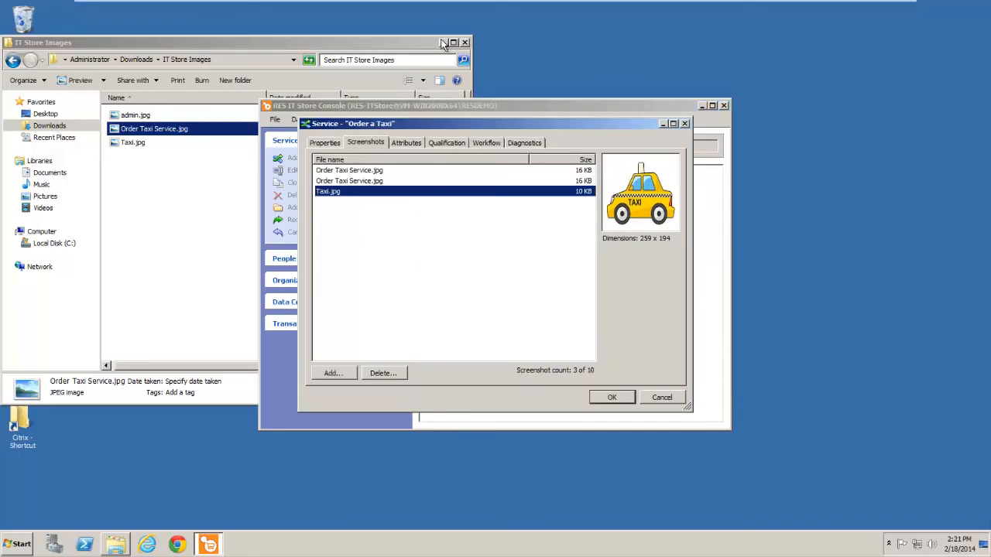
{"action": "left_click", "coordinate": [442, 43]}
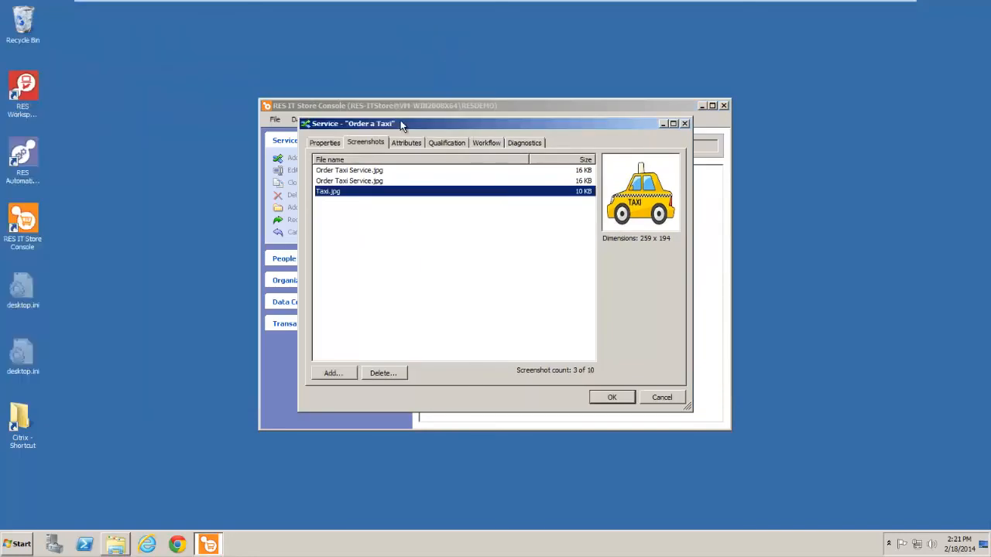
Step: Add a text attribute named "Where?" to the Order a Taxi service
{"action": "left_click", "coordinate": [406, 143]}
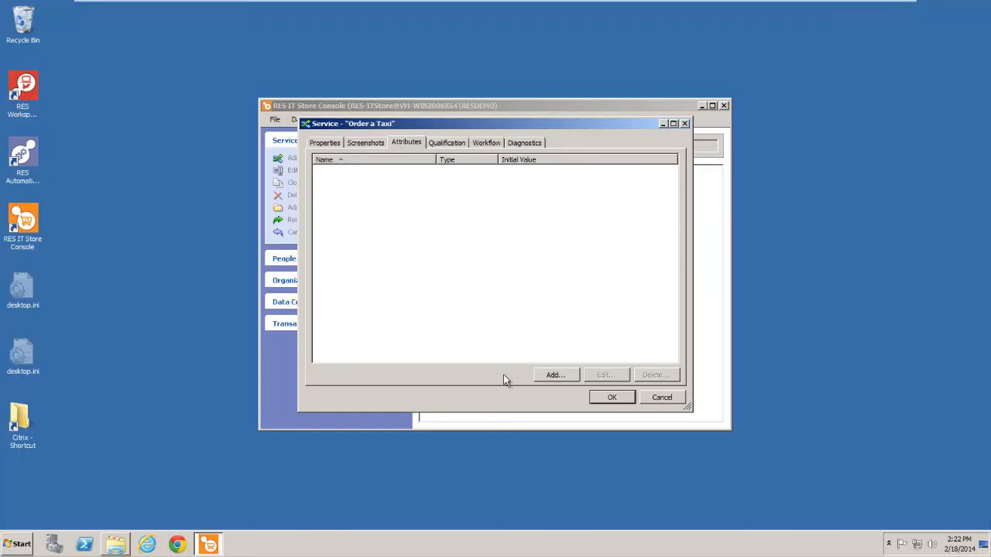
{"action": "right_click", "coordinate": [505, 264]}
{"action": "left_click", "coordinate": [519, 271]}
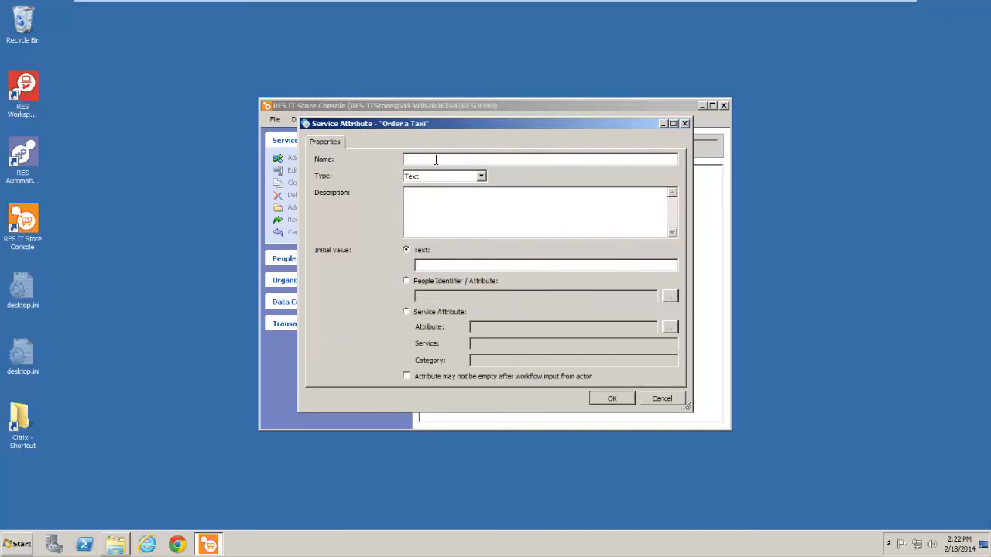
{"action": "left_click", "coordinate": [436, 159]}
{"action": "type", "text": "Where?"}
{"action": "left_click", "coordinate": [608, 399]}
Step: Add a second text attribute named "When?" to the service
{"action": "right_click", "coordinate": [413, 257]}
{"action": "left_click", "coordinate": [430, 261]}
{"action": "type", "text": "When?"}
{"action": "left_click", "coordinate": [610, 398]}
Step: Add a third text attribute named "How many passengers?" to the service
{"action": "type", "text": "How many pasengerss"}
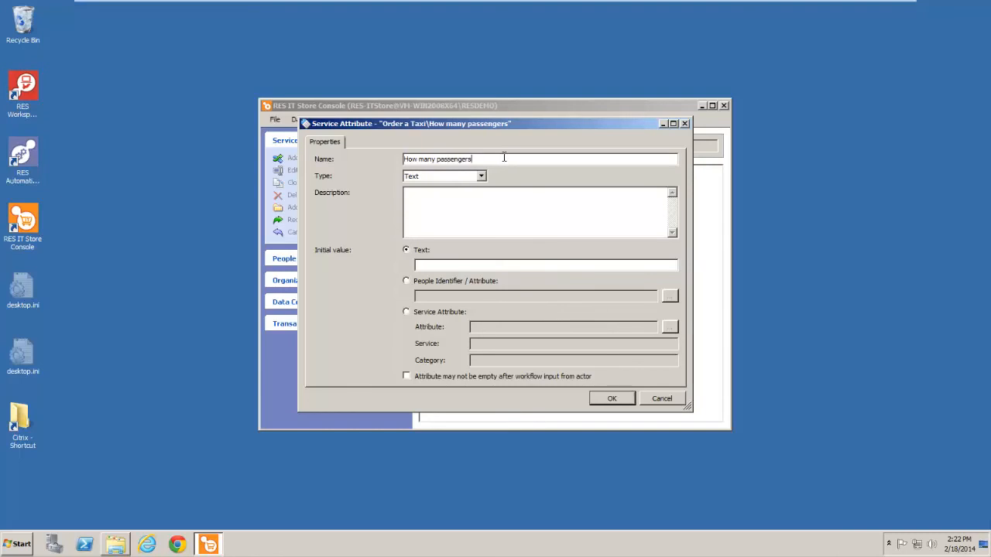
{"action": "type", "text": "?"}
{"action": "left_click", "coordinate": [611, 398]}
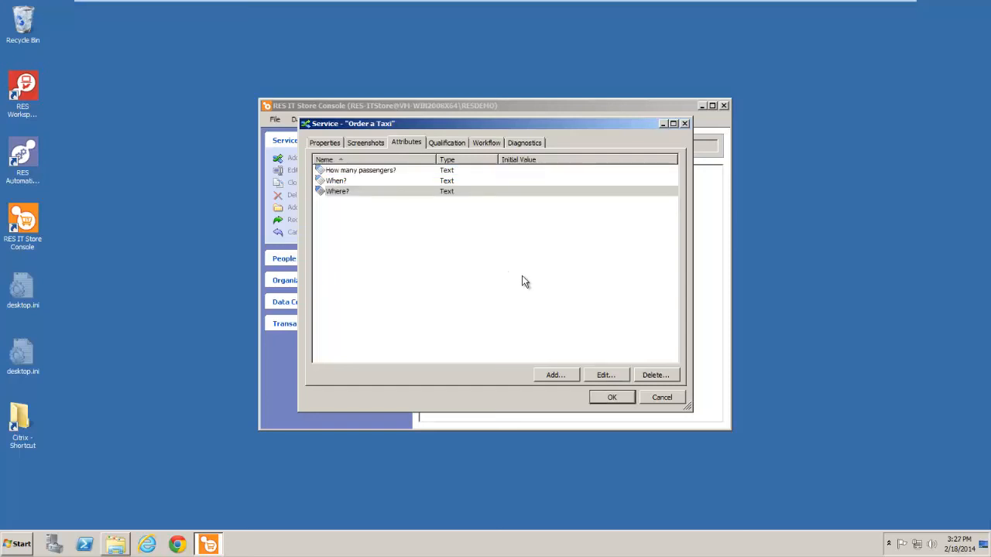
Step: Set the delivery workflow to start when qualified people request the service (self servicing, Default (Request)) and save the service
{"action": "left_click", "coordinate": [488, 144]}
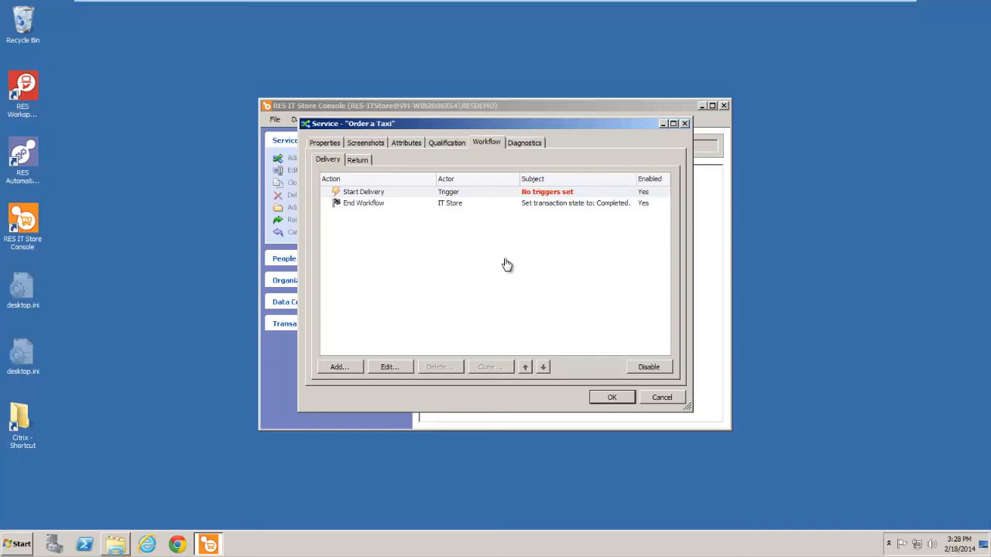
{"action": "left_click", "coordinate": [449, 195]}
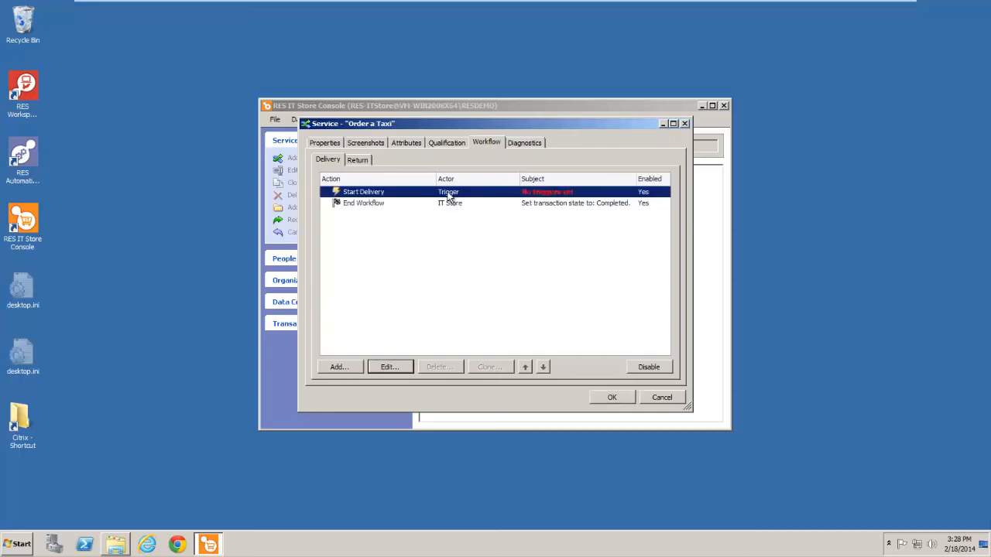
{"action": "left_click", "coordinate": [391, 368]}
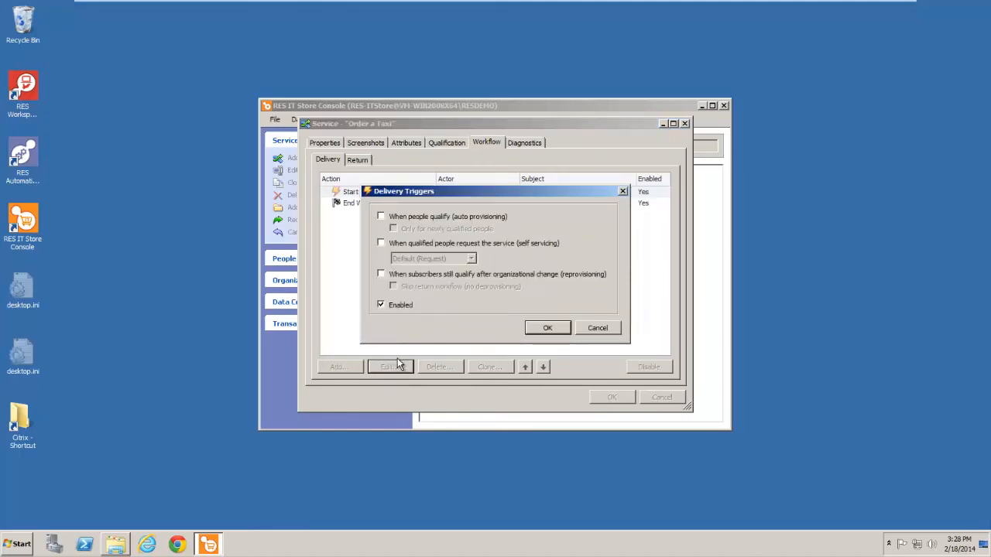
{"action": "left_click", "coordinate": [381, 244]}
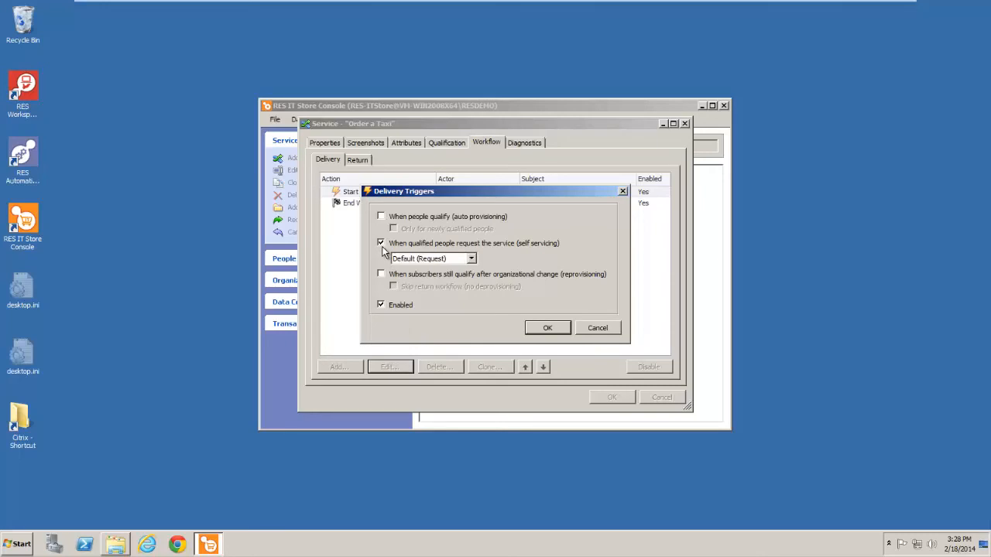
{"action": "left_click", "coordinate": [545, 330]}
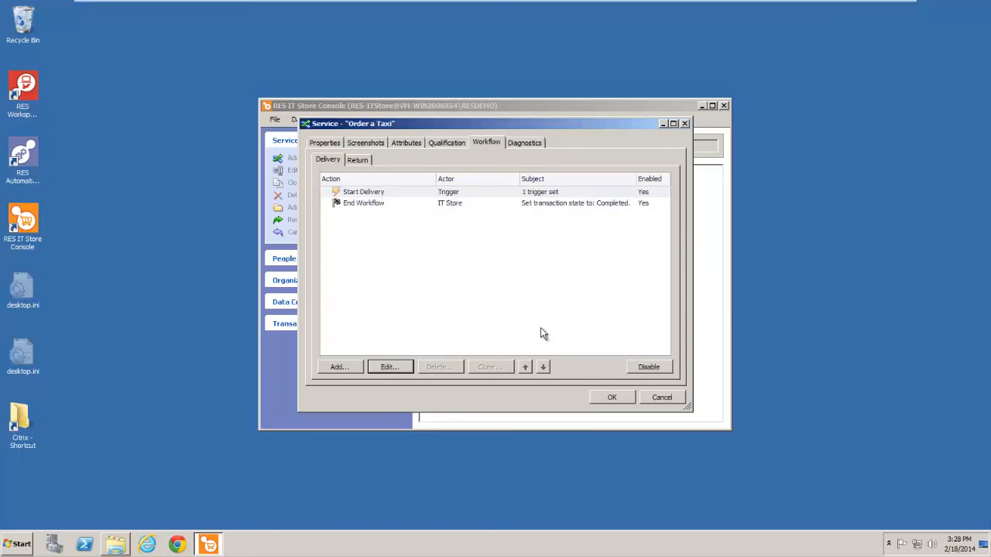
{"action": "left_click", "coordinate": [613, 399]}
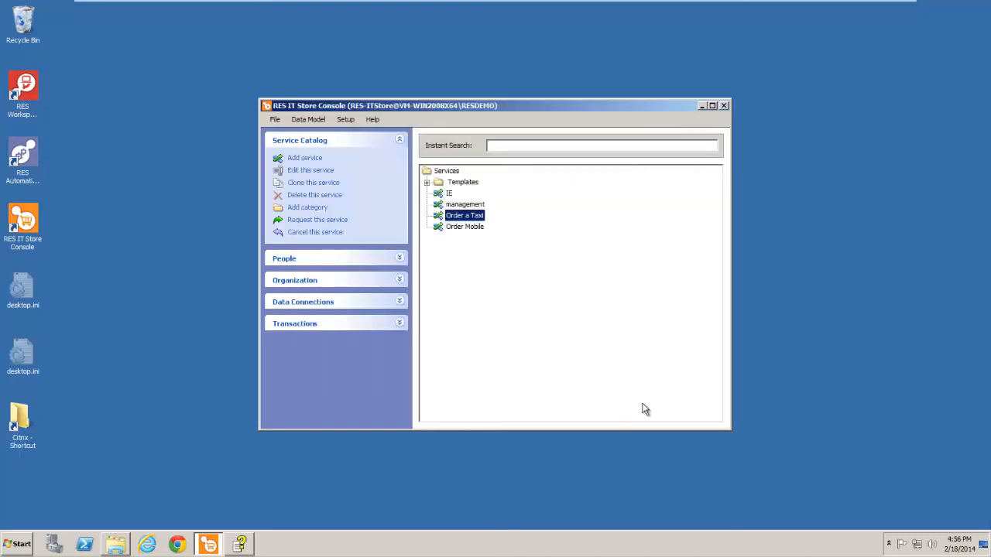
Step: Reopen the Order a Taxi service and add a Provide Information action to its delivery workflow
{"action": "double_click", "coordinate": [465, 216]}
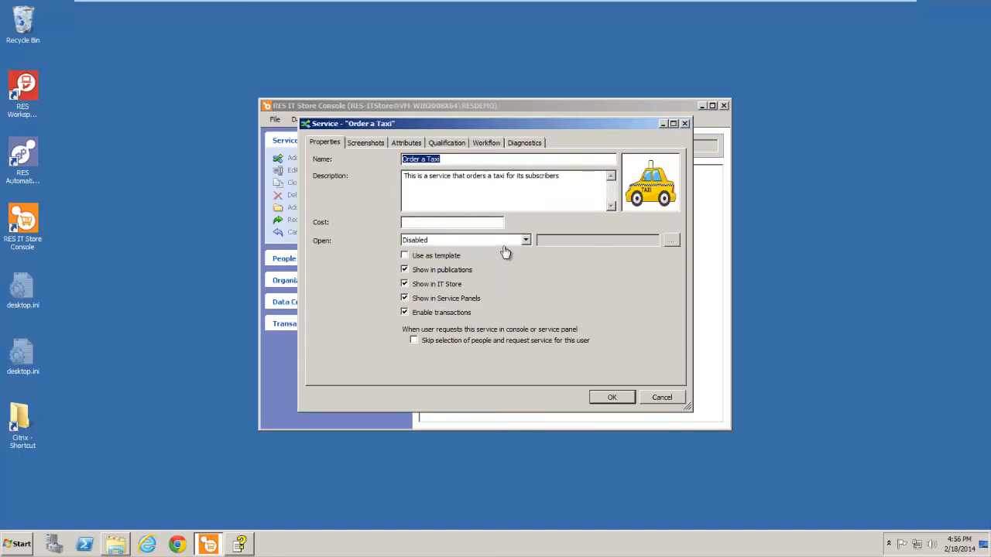
{"action": "left_click", "coordinate": [485, 144]}
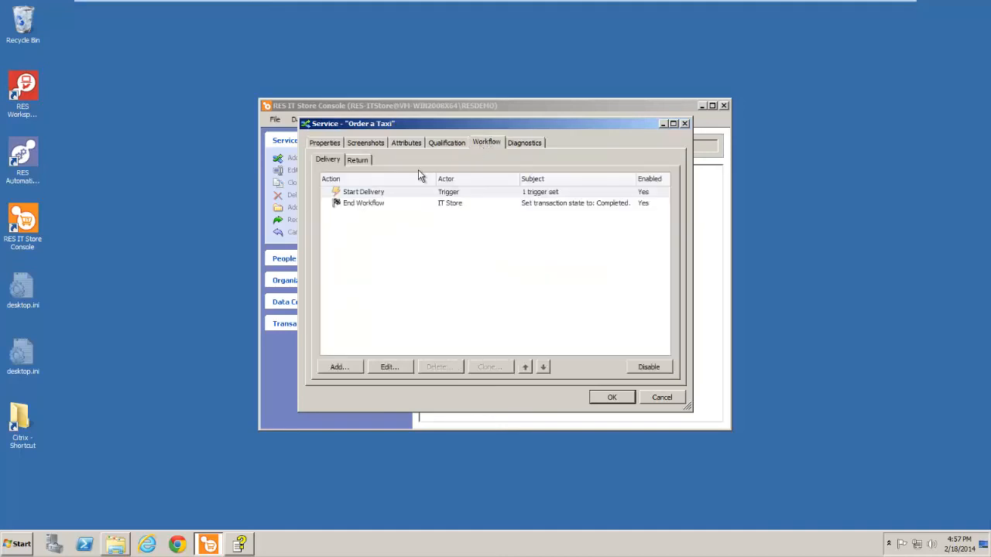
{"action": "left_click", "coordinate": [343, 365]}
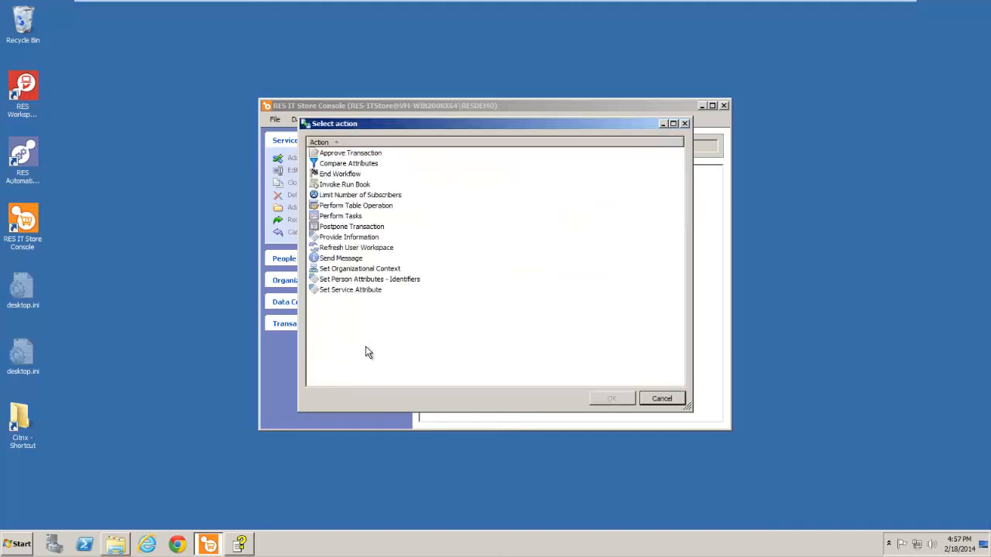
{"action": "left_click", "coordinate": [361, 239]}
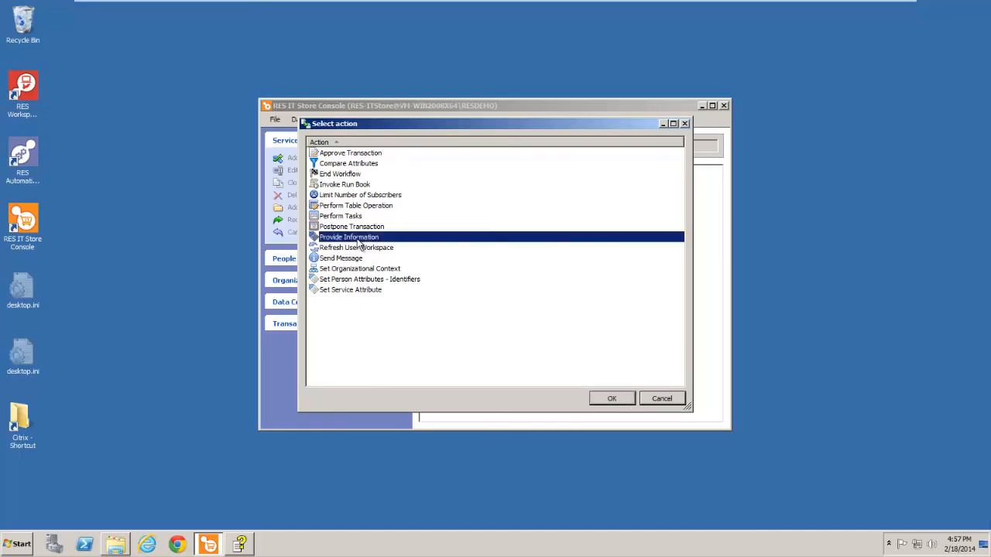
{"action": "left_click", "coordinate": [611, 398]}
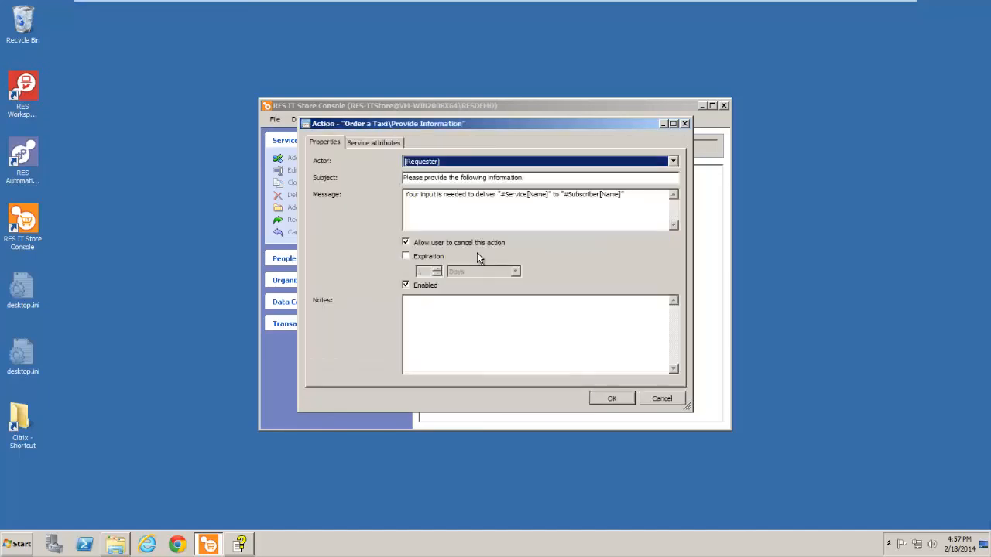
Step: Set the subject of the Provide Information action to "Order Taxi\Provide Information"
{"action": "left_click_drag", "start_coordinate": [529, 178], "coordinate": [330, 181]}
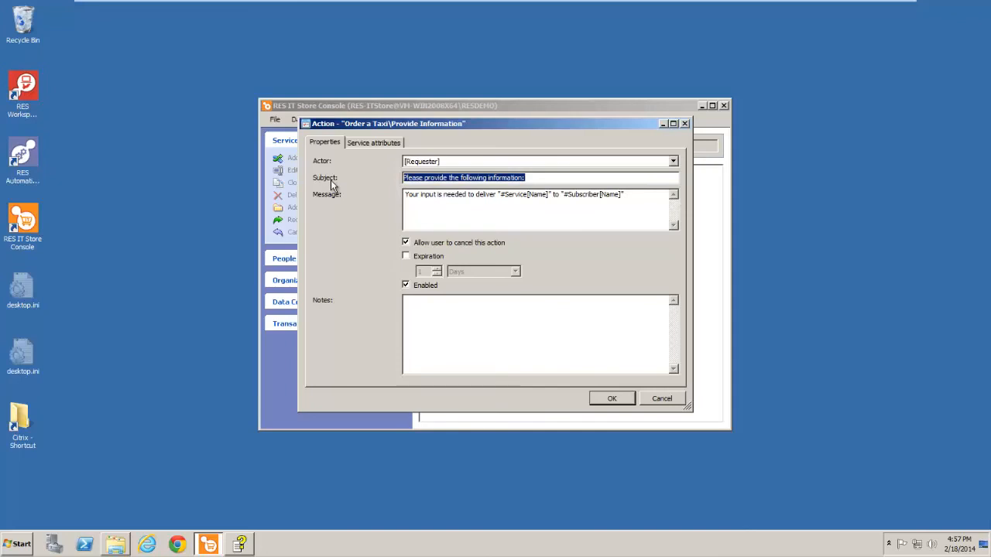
{"action": "type", "text": "Ord"}
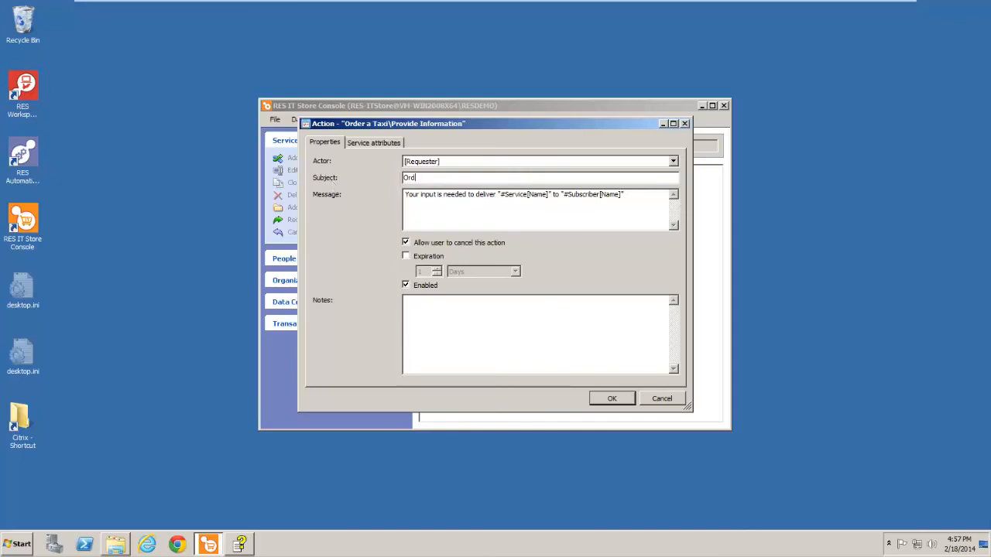
{"action": "type", "text": "er Taxi\\Provide Information"}
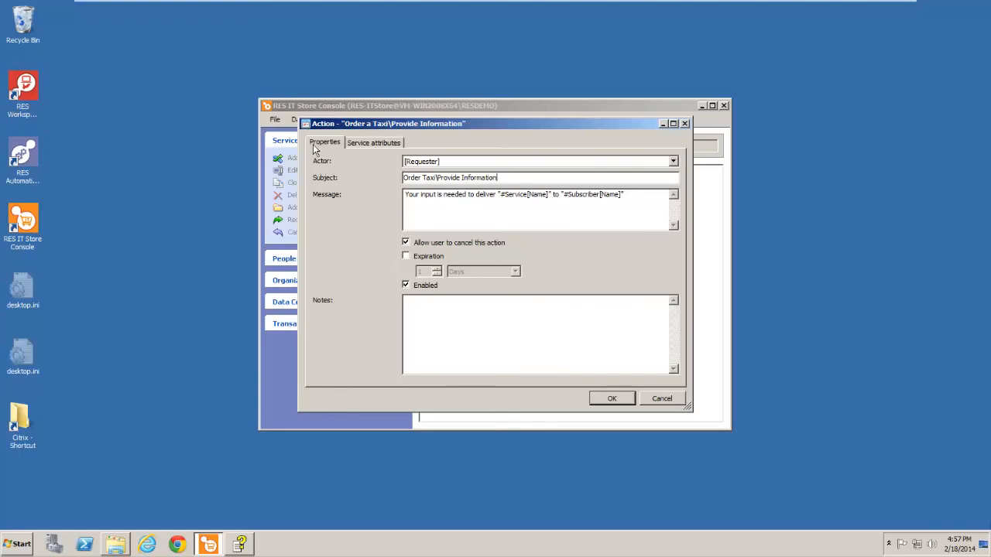
Step: Include the service attributes "How many passengers?", "When?" and "Where?" in the Provide Information action
{"action": "left_click", "coordinate": [361, 147]}
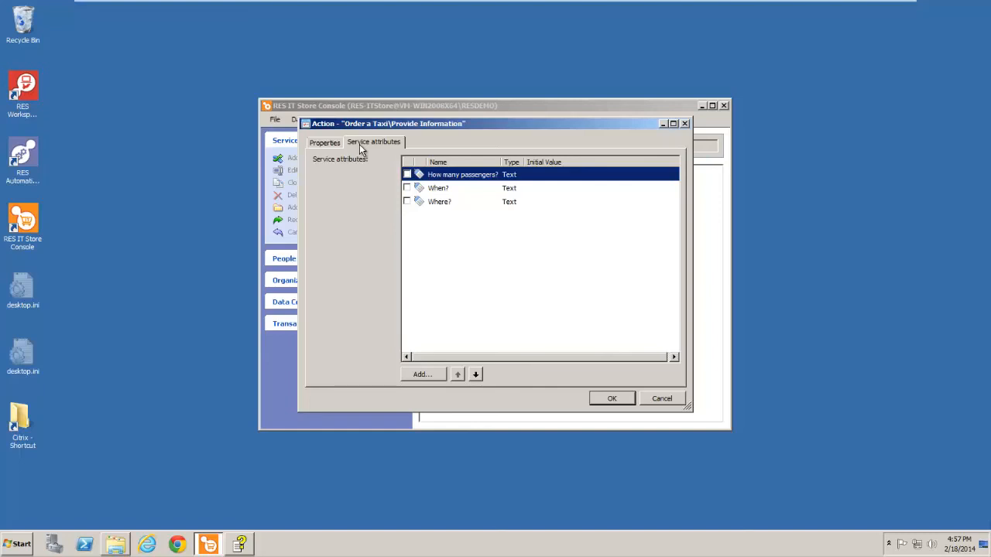
{"action": "left_click", "coordinate": [407, 175]}
{"action": "left_click", "coordinate": [407, 188]}
{"action": "left_click", "coordinate": [407, 202]}
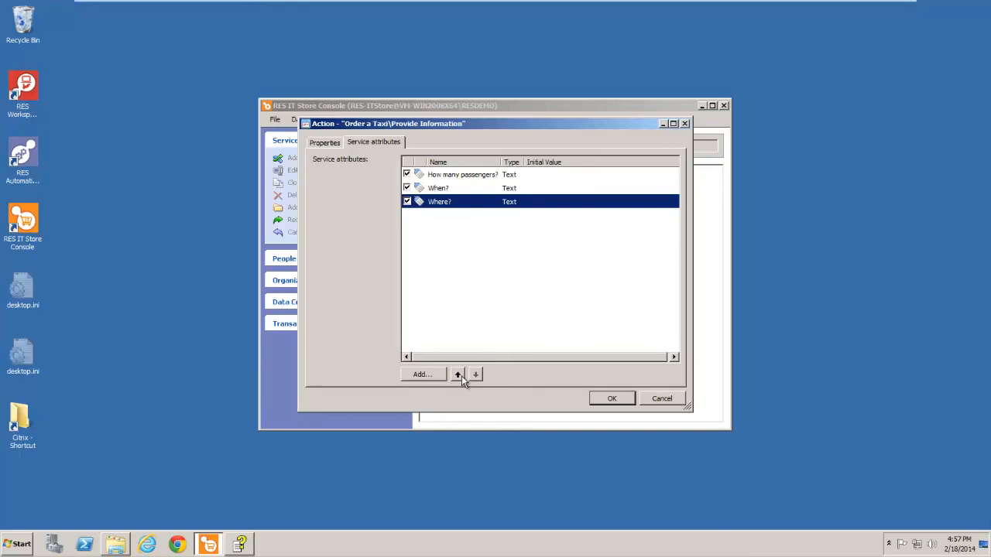
Step: Reorder the action's attributes to "When?", "Where?", "How many passengers?" and save the Provide Information action
{"action": "left_click", "coordinate": [446, 191]}
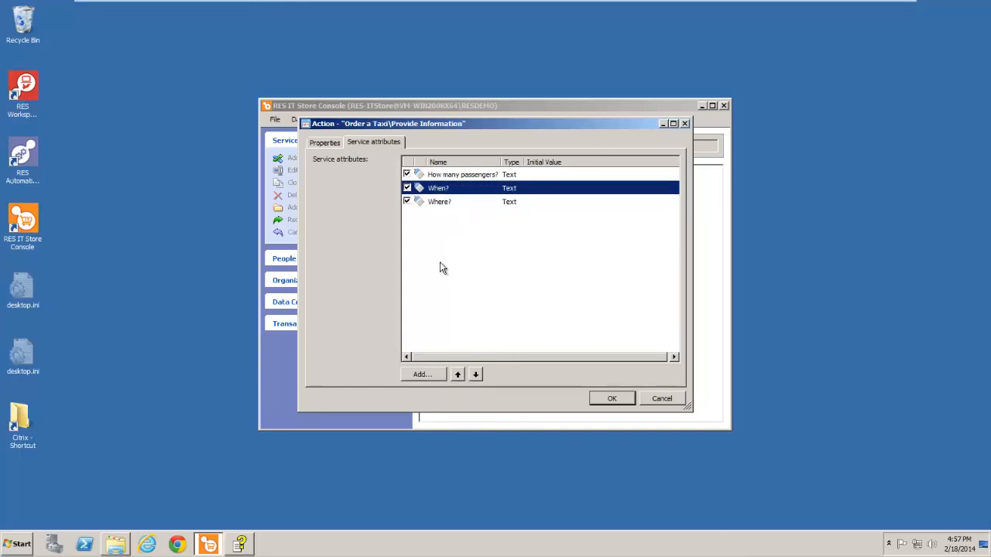
{"action": "left_click", "coordinate": [456, 375]}
{"action": "left_click", "coordinate": [443, 203]}
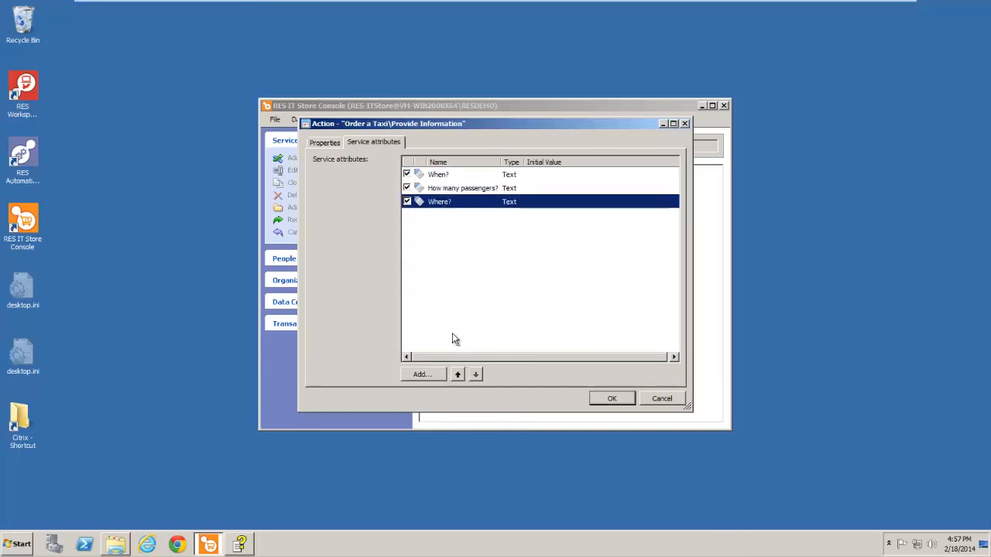
{"action": "left_click", "coordinate": [456, 374]}
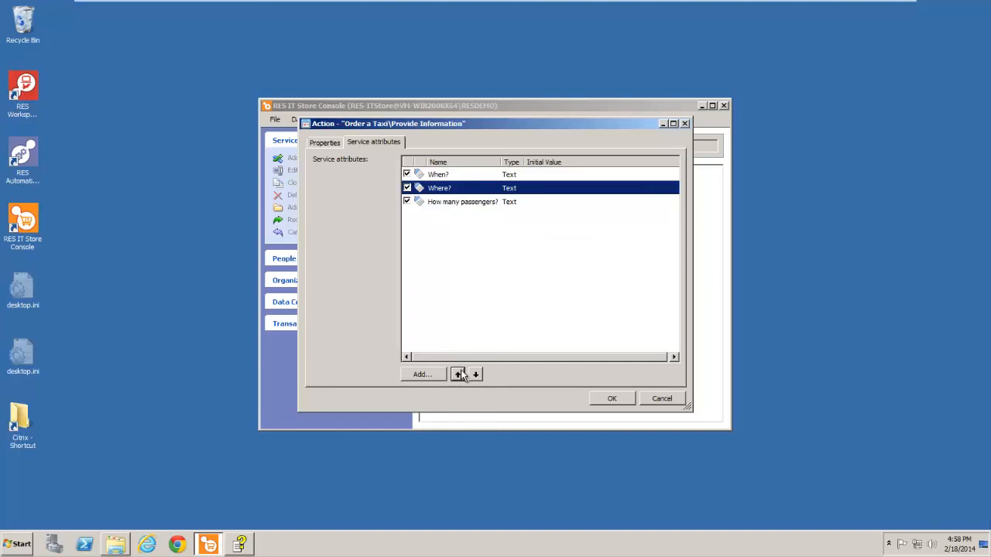
{"action": "left_click", "coordinate": [609, 399]}
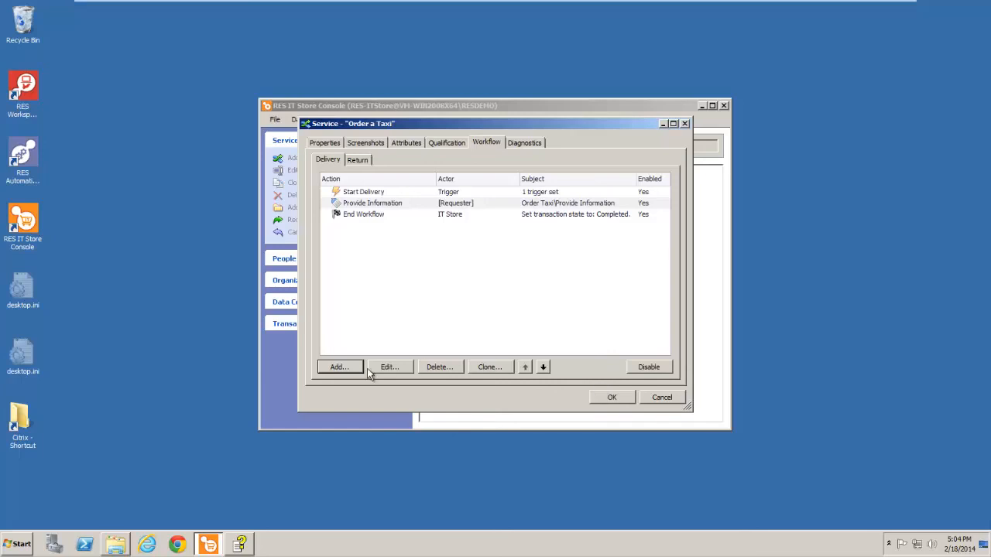
Step: Add a Send Message action to the delivery workflow with [Subscriber] as its actor
{"action": "left_click", "coordinate": [345, 368]}
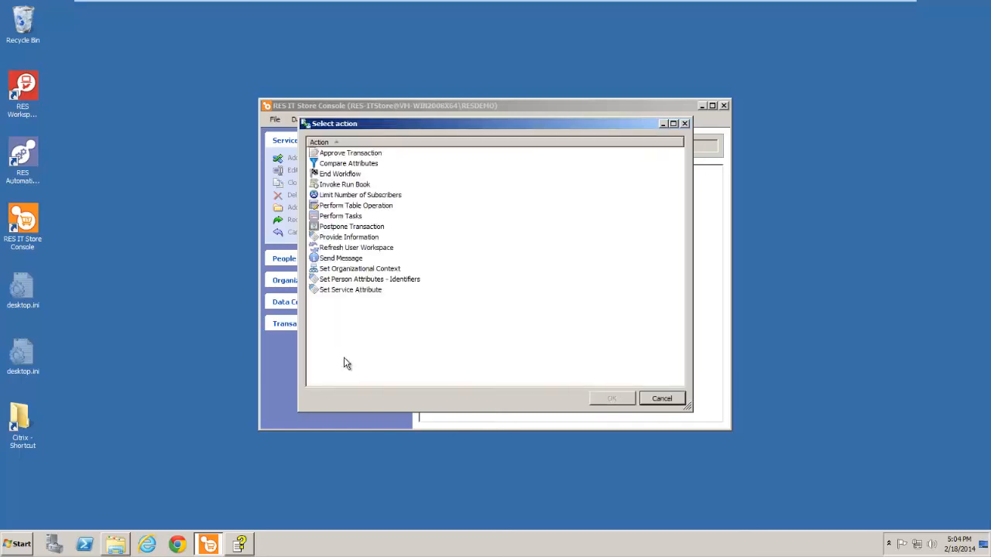
{"action": "left_click", "coordinate": [335, 259]}
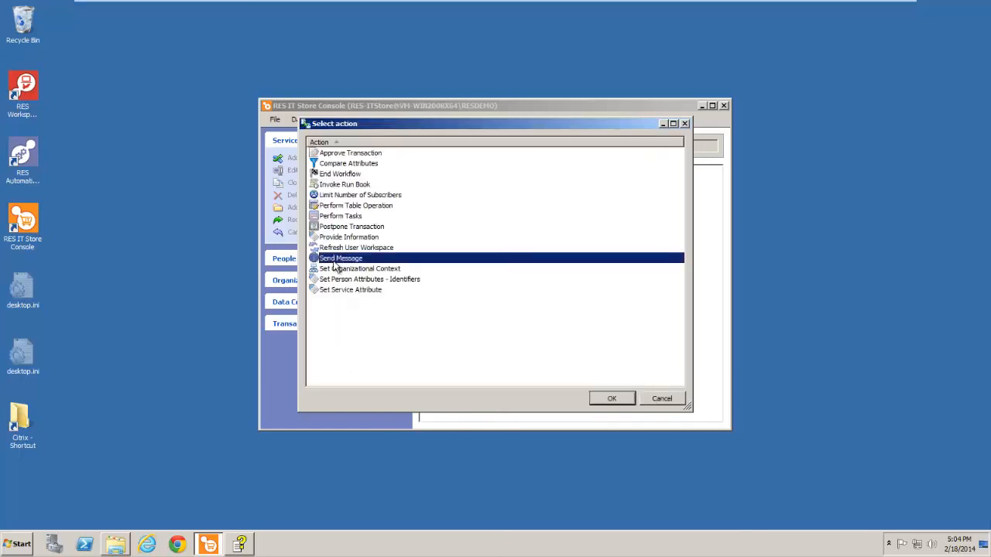
{"action": "left_click", "coordinate": [611, 398]}
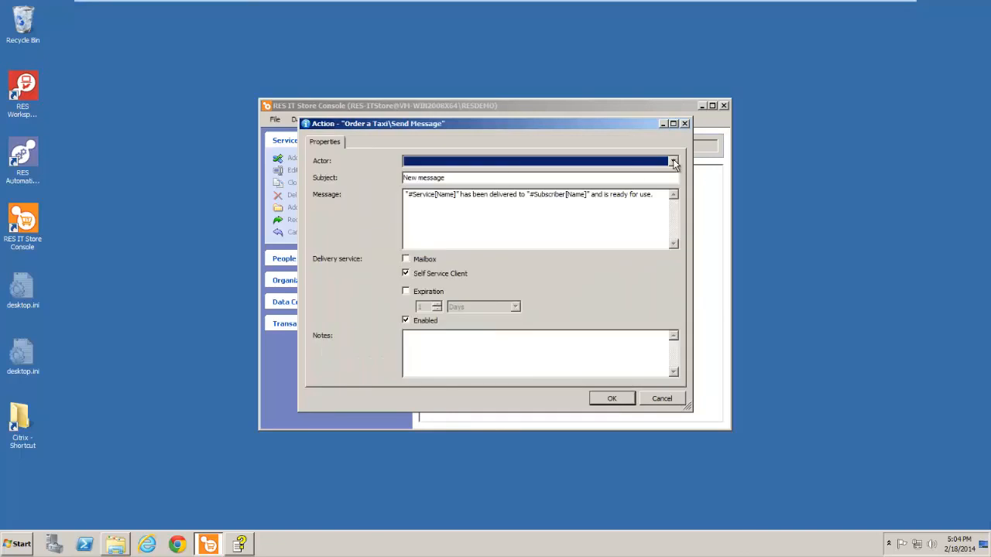
{"action": "left_click", "coordinate": [674, 163]}
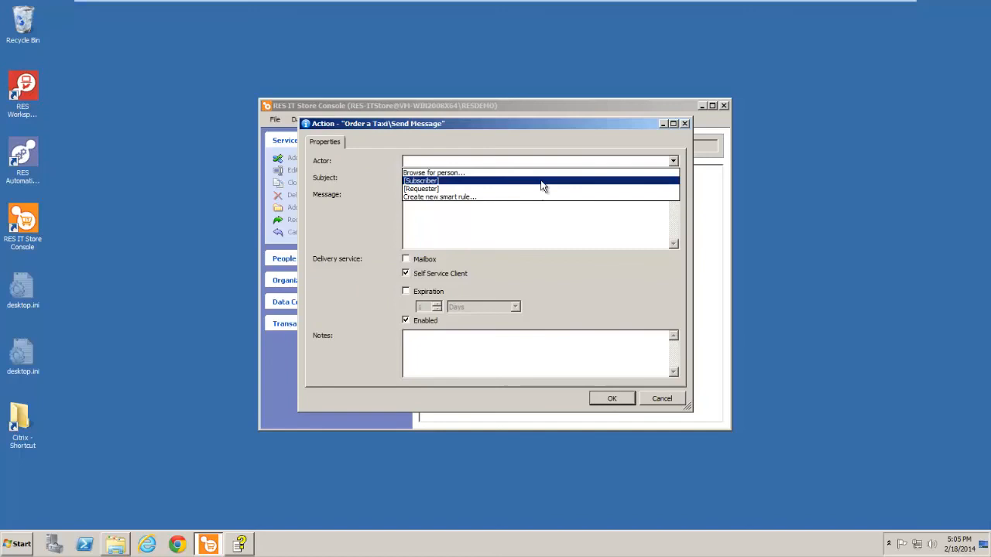
{"action": "left_click", "coordinate": [542, 183]}
Step: Replace the subject of the Send Message action with "Txi Information"
{"action": "left_click", "coordinate": [513, 177]}
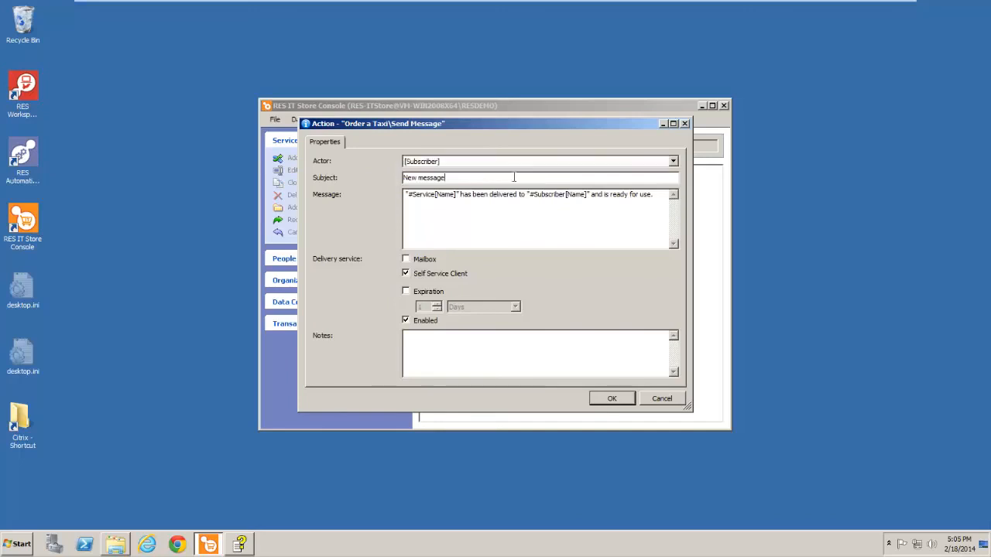
{"action": "left_click_drag", "start_coordinate": [513, 177], "coordinate": [338, 198]}
{"action": "type", "text": "Taxi Information"}
Step: Clear the default message text of the Send Message action
{"action": "left_click_drag", "start_coordinate": [656, 195], "coordinate": [307, 186]}
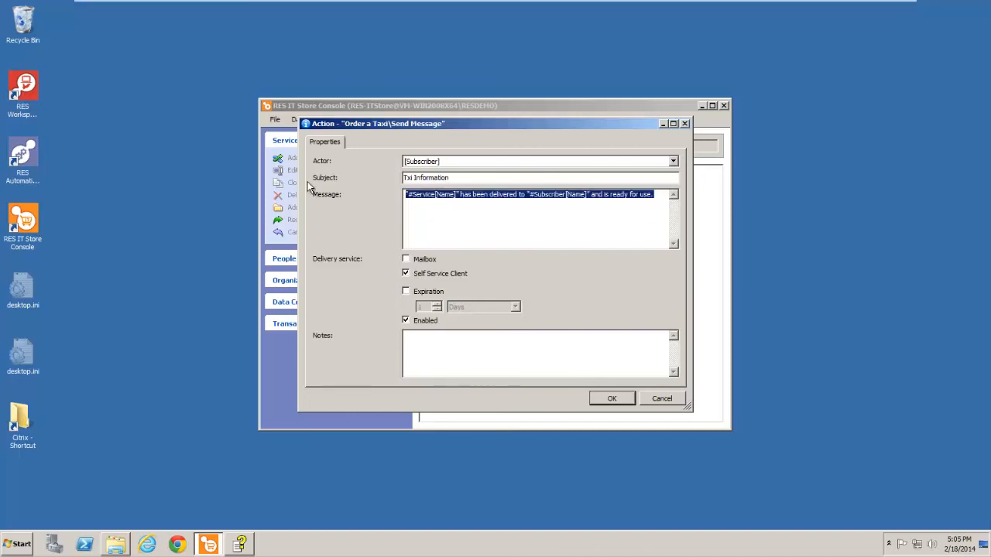
{"action": "key", "text": "Delete"}
{"action": "right_click", "coordinate": [470, 207]}
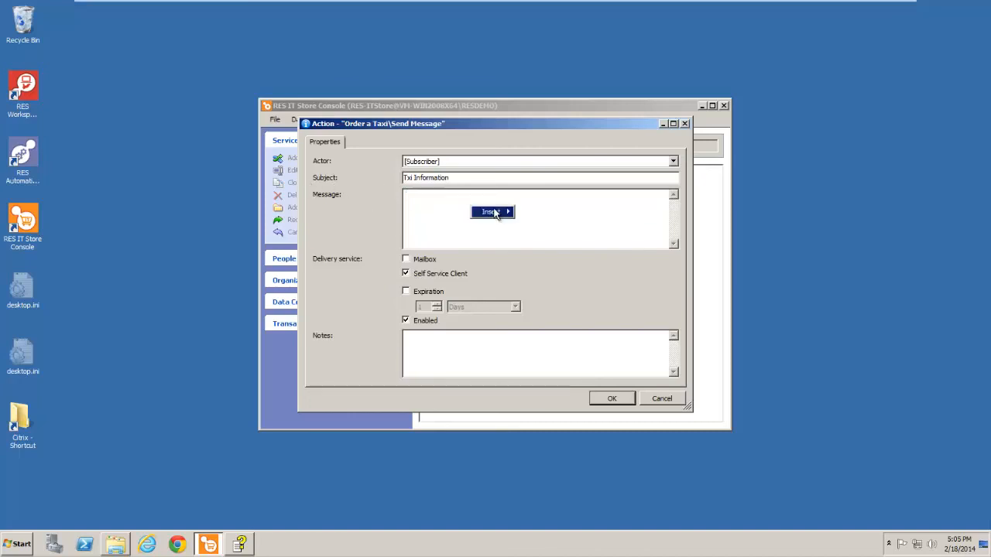
{"action": "mouse_move", "coordinate": [496, 213]}
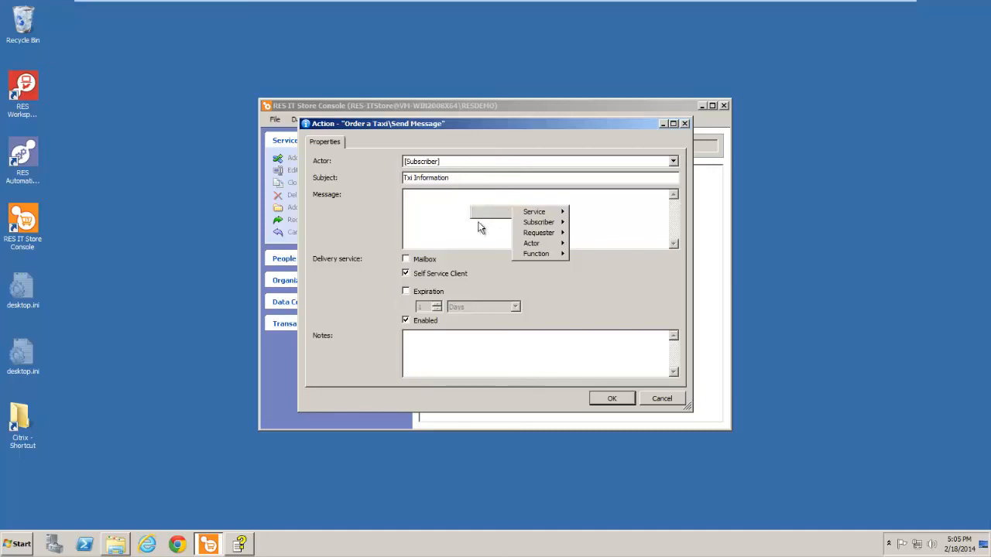
{"action": "left_click", "coordinate": [425, 197]}
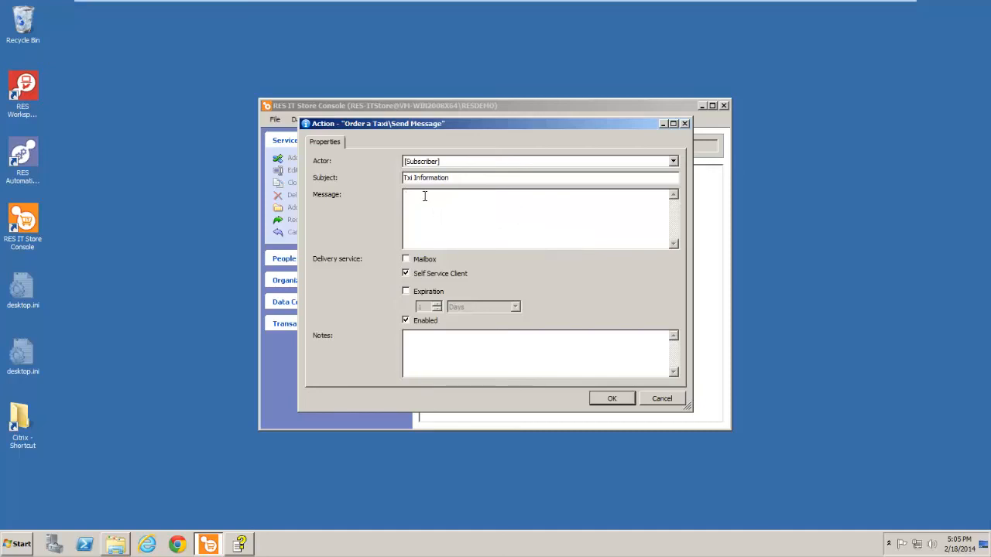
Step: Write "The taxi will arrive" as the message's first line, followed by the When? service attribute placeholder
{"action": "type", "text": "The taxi will arrive"}
{"action": "right_click", "coordinate": [477, 200]}
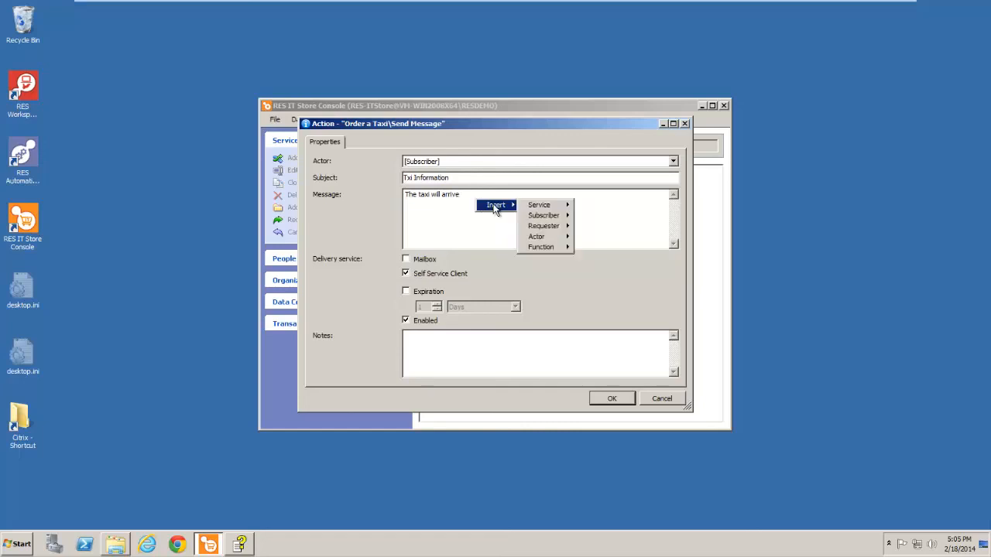
{"action": "mouse_move", "coordinate": [554, 209]}
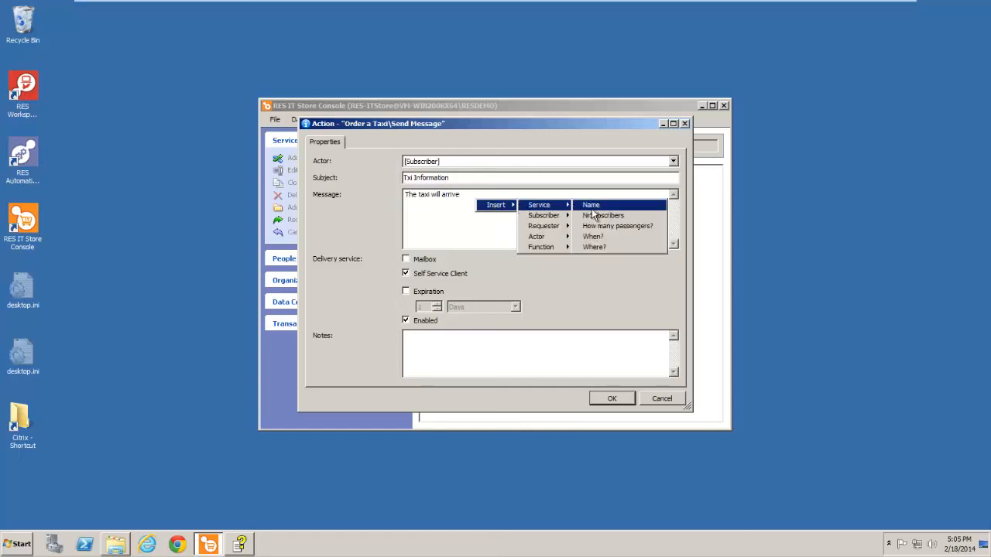
{"action": "left_click", "coordinate": [622, 236]}
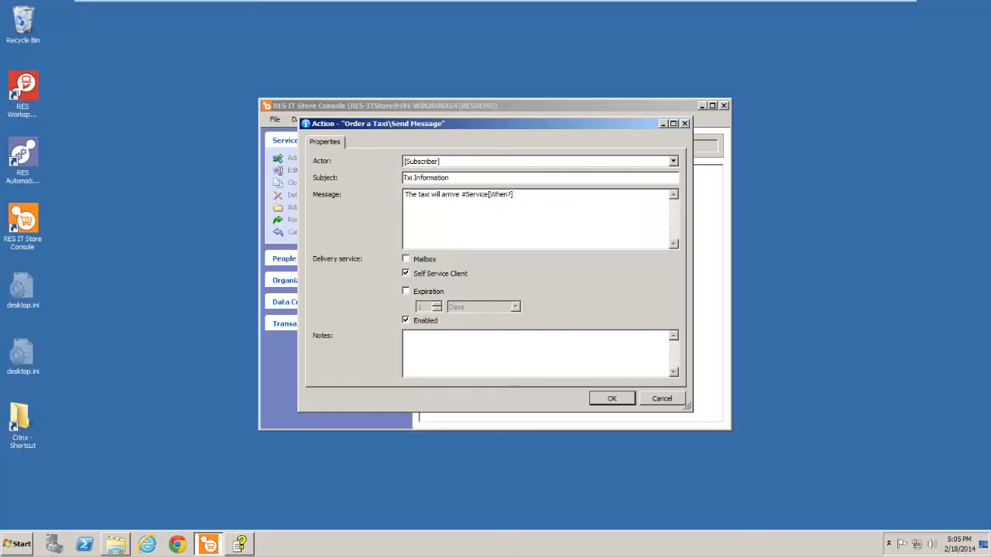
Step: Add a second message line reading "Its destination is", followed by the Where? service attribute placeholder
{"action": "type", "text": "Its destination is"}
{"action": "right_click", "coordinate": [484, 204]}
{"action": "mouse_move", "coordinate": [499, 210]}
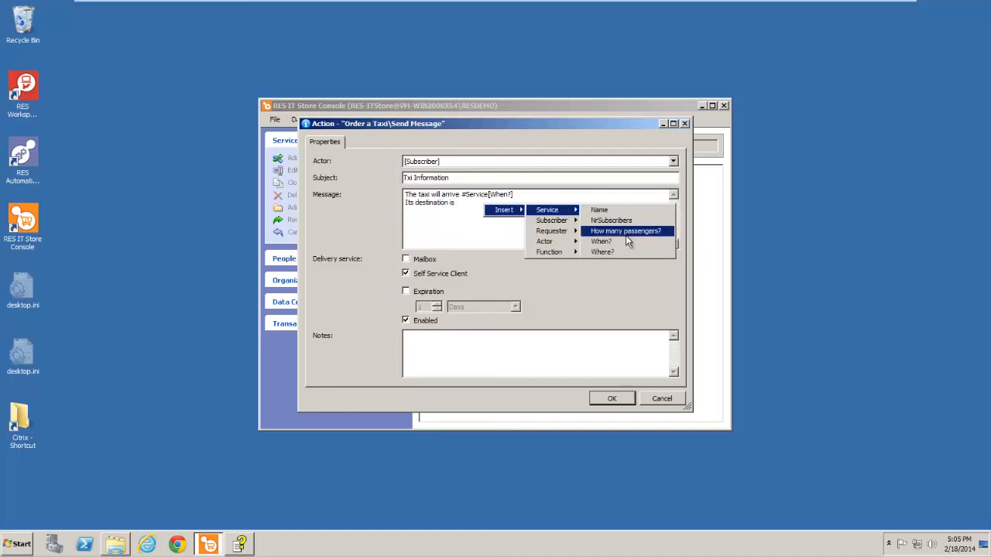
{"action": "left_click", "coordinate": [626, 253]}
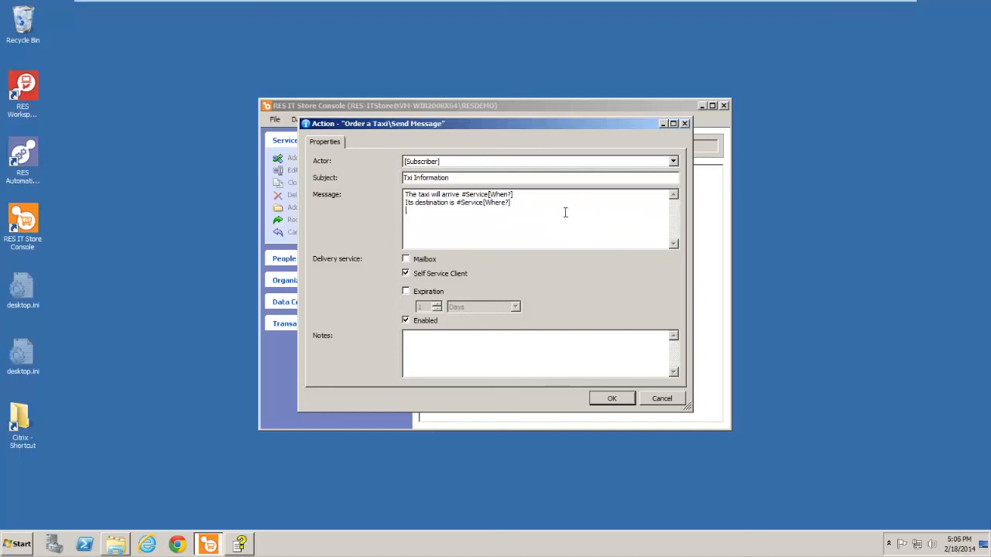
Step: Add a third message line with the How many passengers? service attribute placeholder followed by "will be transported", and confirm the Send Message action
{"action": "right_click", "coordinate": [456, 219]}
{"action": "mouse_move", "coordinate": [480, 225]}
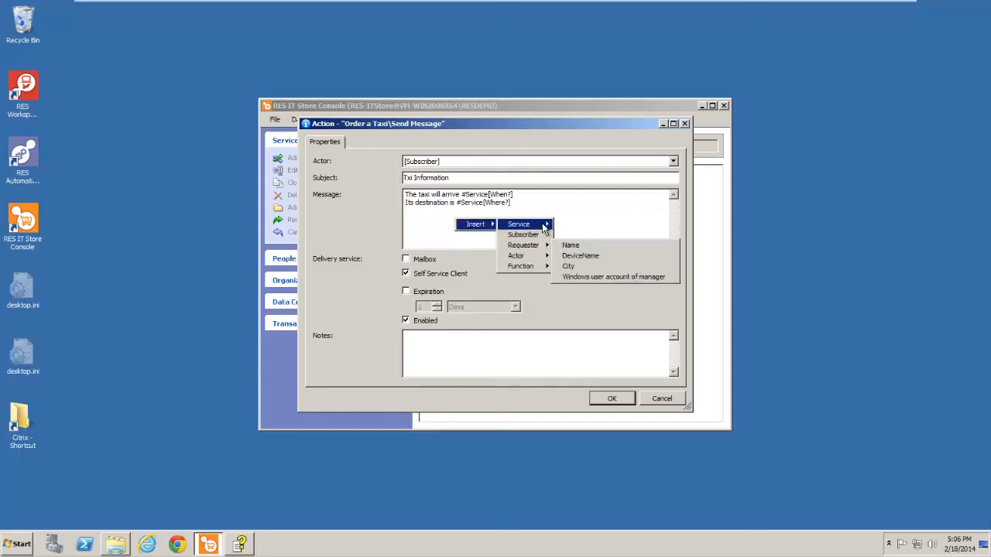
{"action": "mouse_move", "coordinate": [544, 227]}
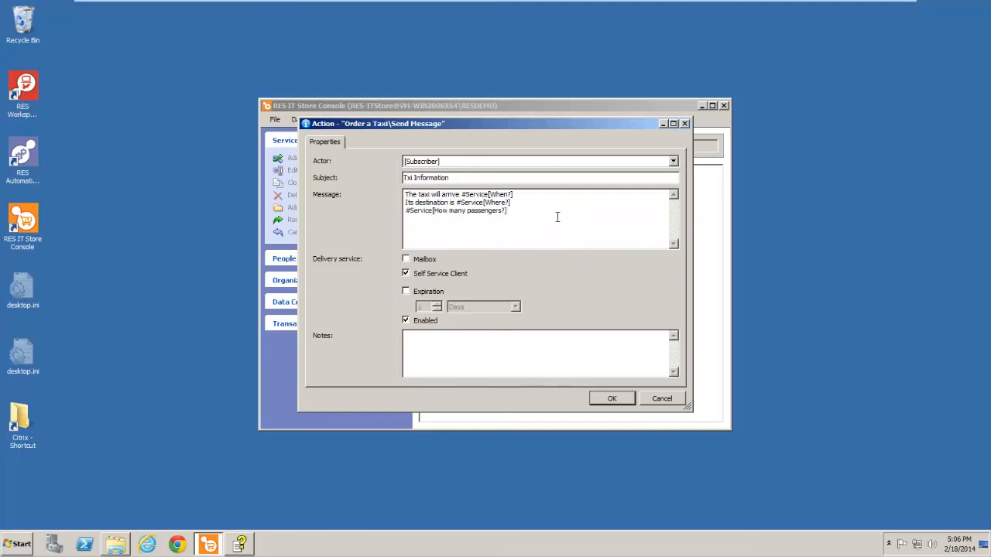
{"action": "type", "text": "will be transported"}
{"action": "left_click", "coordinate": [610, 399]}
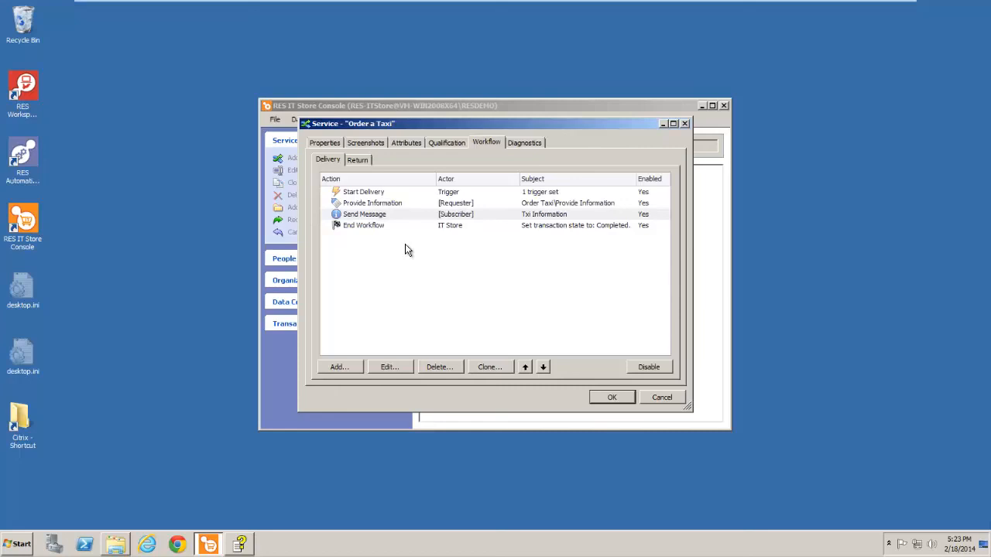
Step: Set the Return workflow's triggers to subscribers cancelling the service and subscribers being marked for deletion, and save the service
{"action": "left_click", "coordinate": [359, 163]}
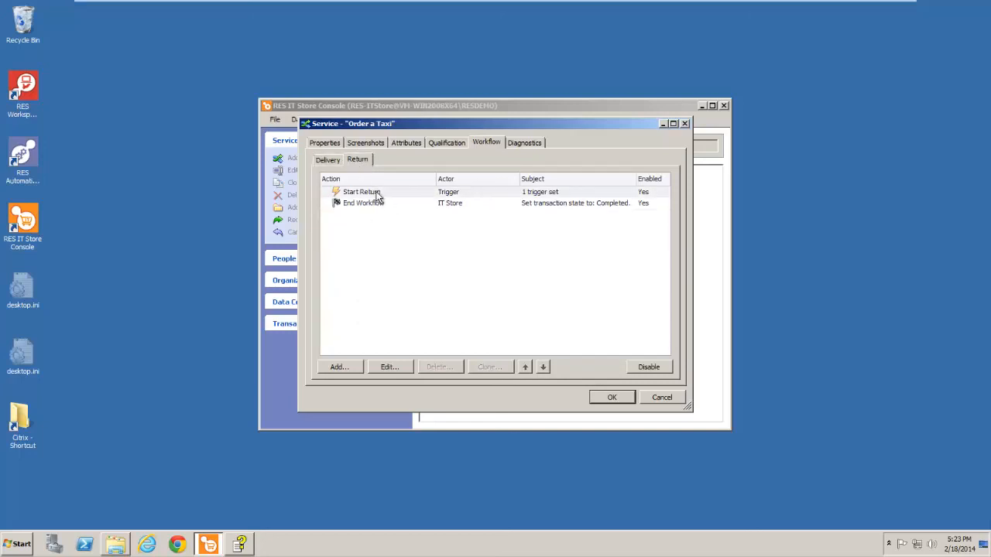
{"action": "right_click", "coordinate": [377, 193]}
{"action": "left_click", "coordinate": [402, 226]}
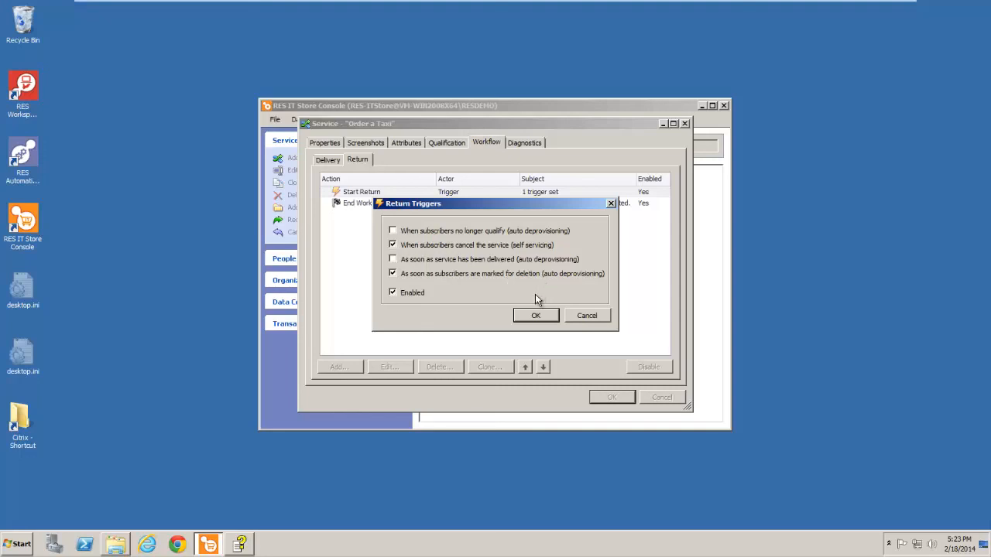
{"action": "left_click", "coordinate": [534, 316]}
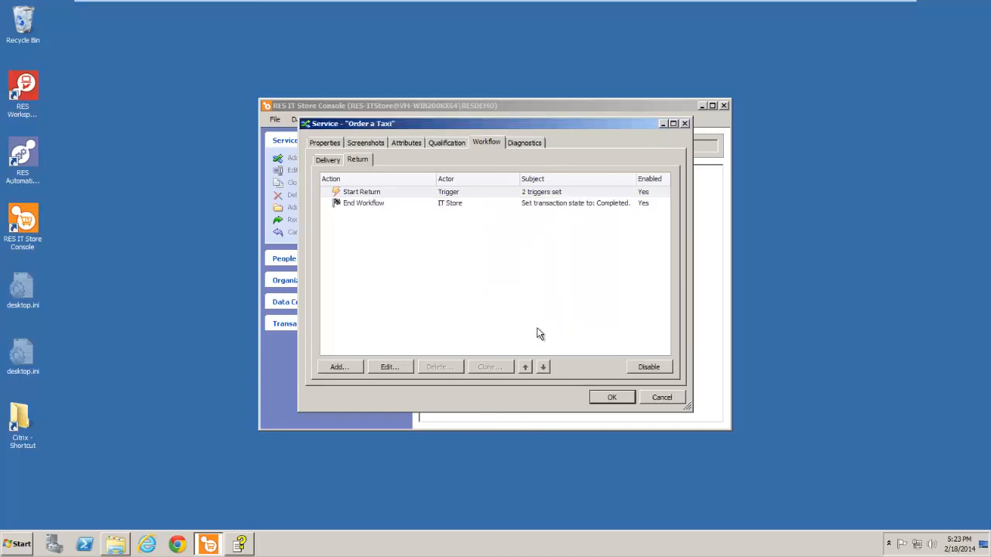
{"action": "left_click", "coordinate": [611, 397]}
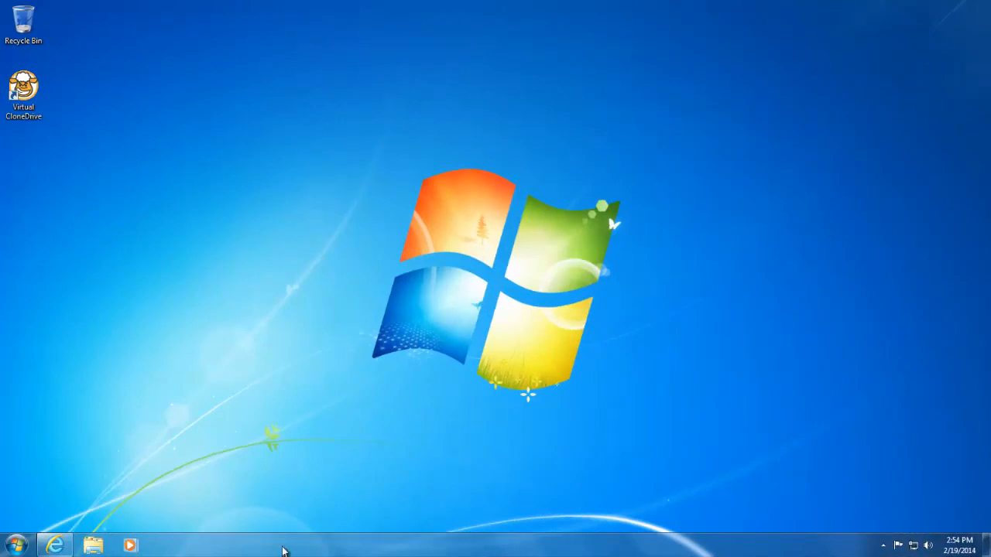
Step: Switch to Internet Explorer and open the IT Store web portal at res-console.resdemo.res.nl
{"action": "left_click", "coordinate": [55, 546]}
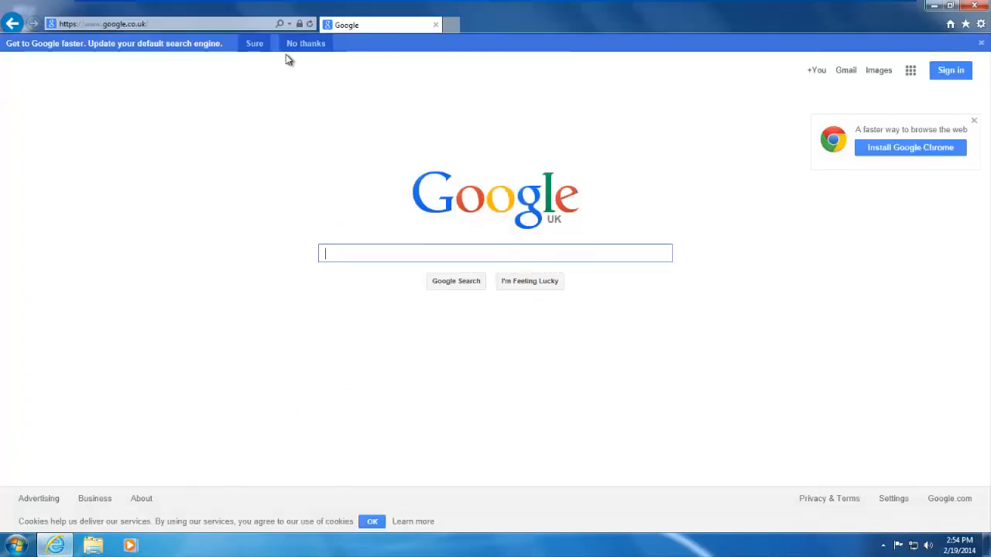
{"action": "left_click", "coordinate": [205, 23]}
{"action": "type", "text": "res-console.resdemo.res.nl/"}
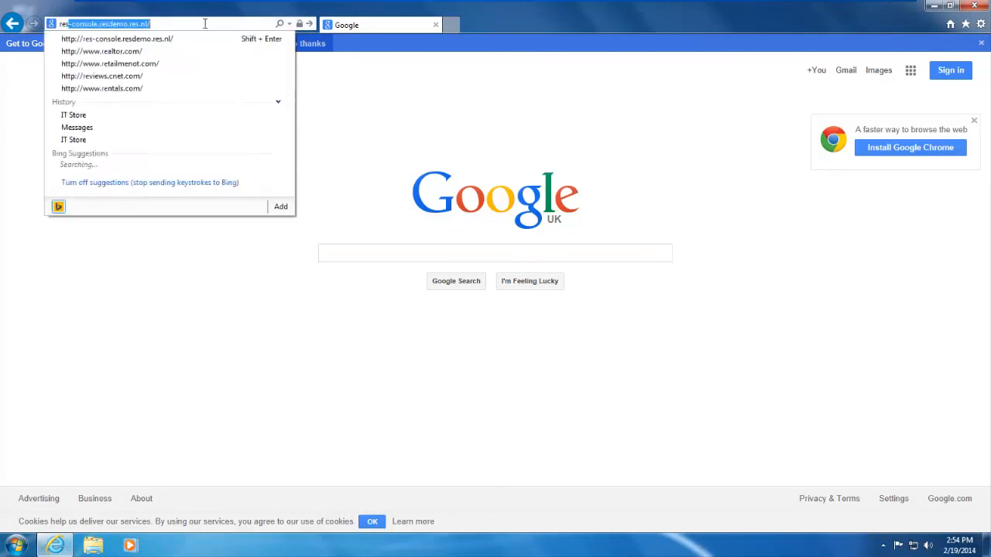
{"action": "left_click", "coordinate": [174, 38]}
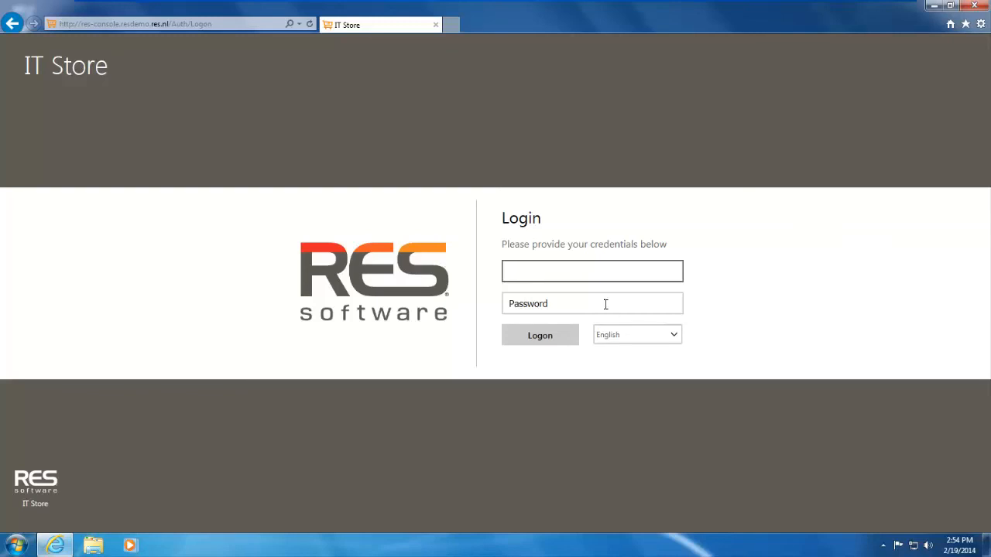
Step: Log on to the IT Store portal with the saved username and password
{"action": "left_click", "coordinate": [603, 272]}
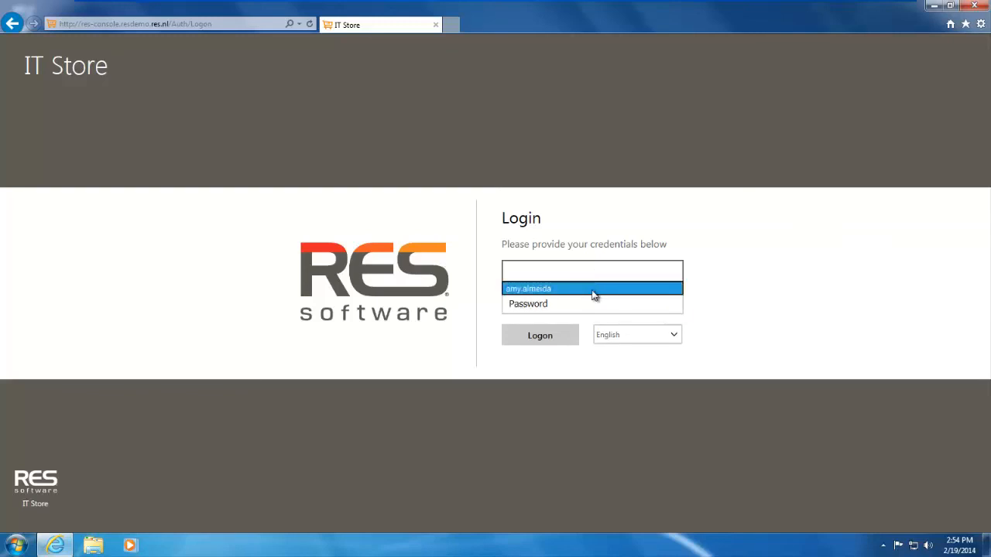
{"action": "left_click", "coordinate": [592, 289]}
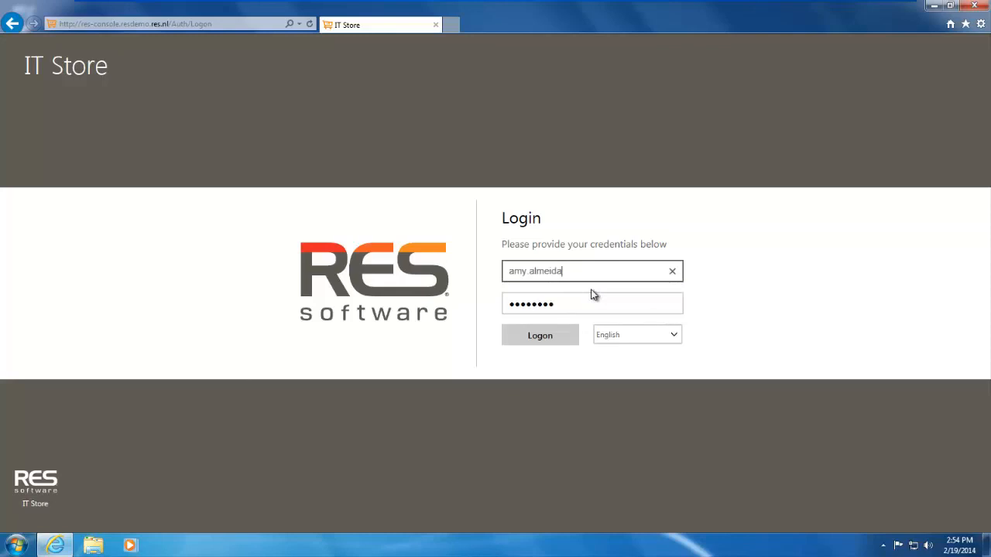
{"action": "left_click", "coordinate": [542, 341]}
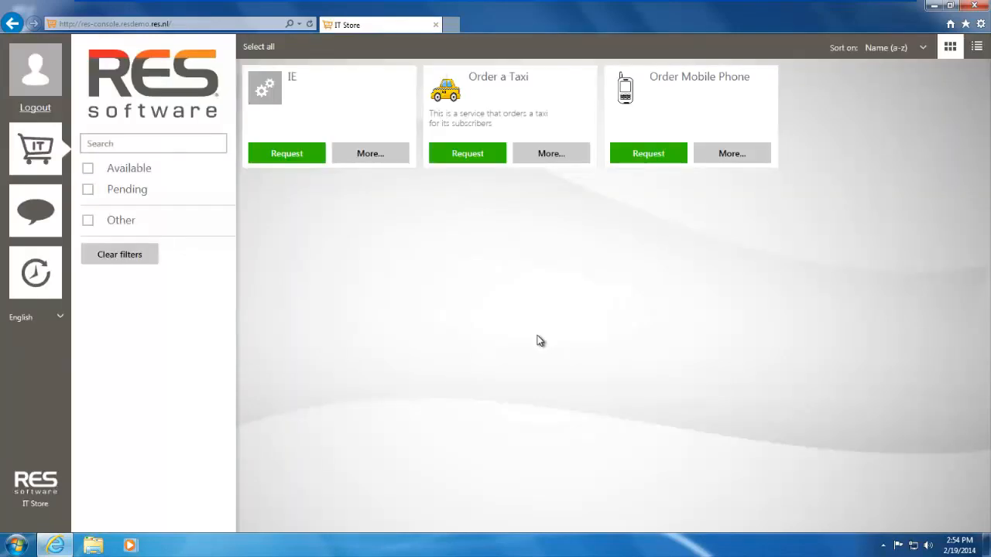
Step: Open the details of the Order a Taxi service in the store and request it
{"action": "left_click", "coordinate": [32, 158]}
{"action": "left_click", "coordinate": [550, 154]}
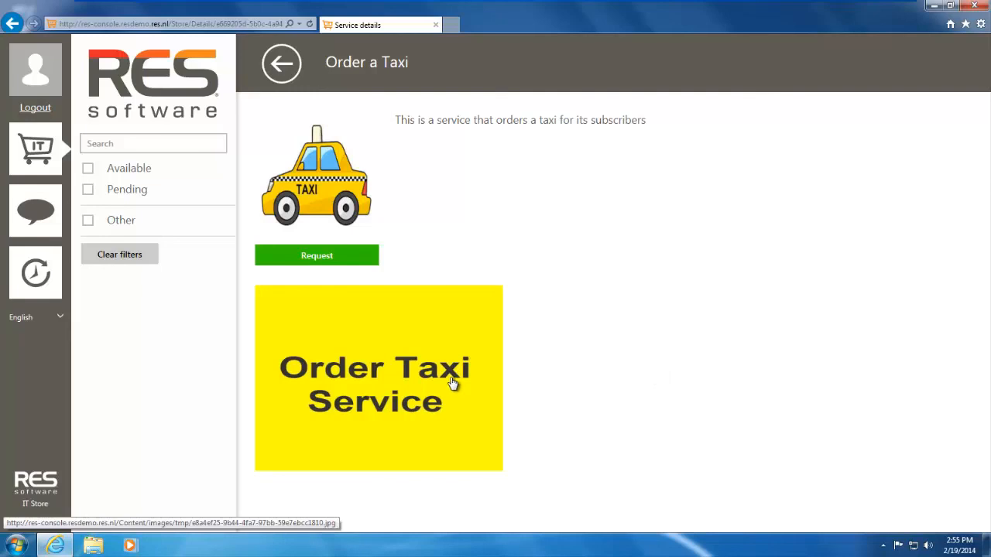
{"action": "left_click", "coordinate": [316, 258]}
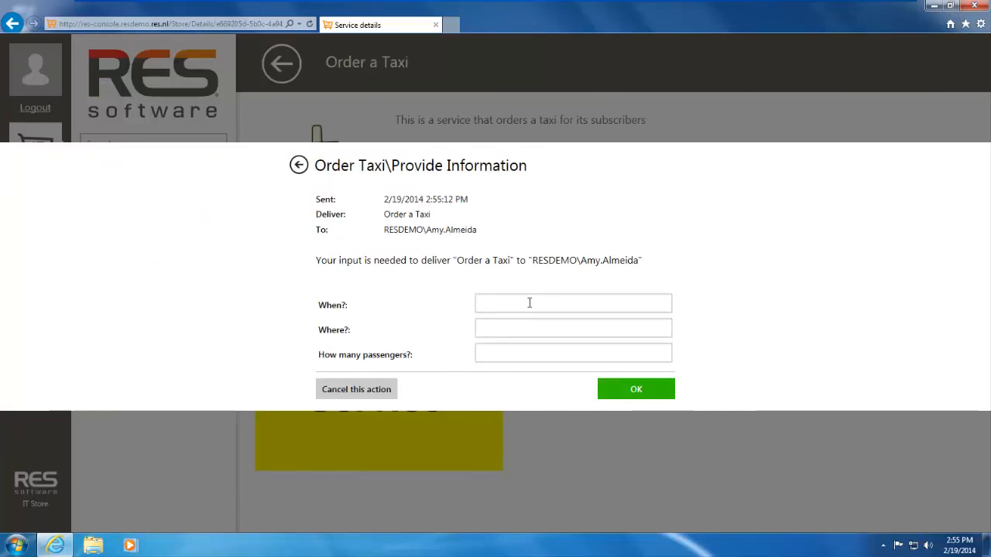
Step: Enter 15:00 for When?, Airport for Where? and 2 for How many passengers?, and submit the requested information
{"action": "type", "text": "15"}
{"action": "type", "text": ":00"}
{"action": "type", "text": "Airport"}
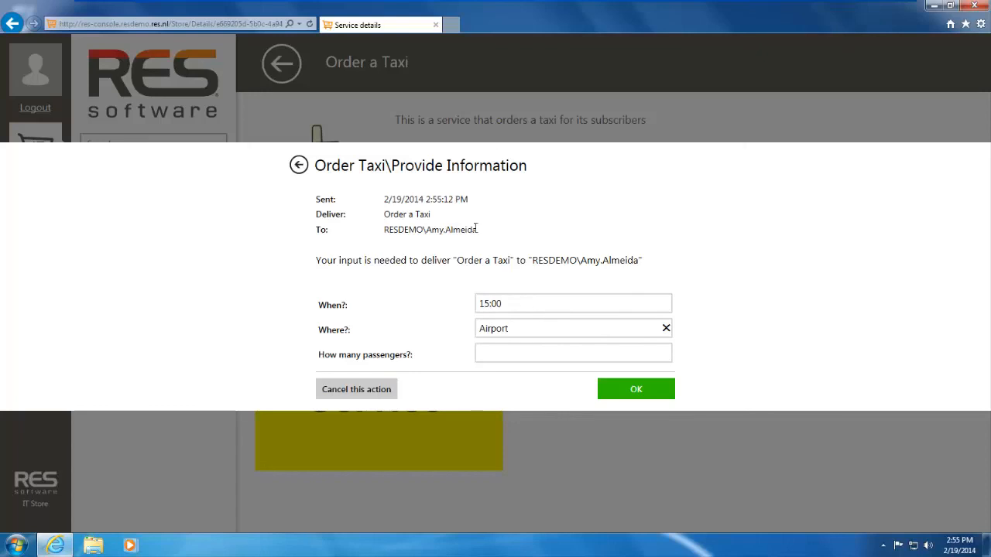
{"action": "left_click", "coordinate": [488, 354]}
{"action": "type", "text": "2"}
{"action": "left_click", "coordinate": [646, 393]}
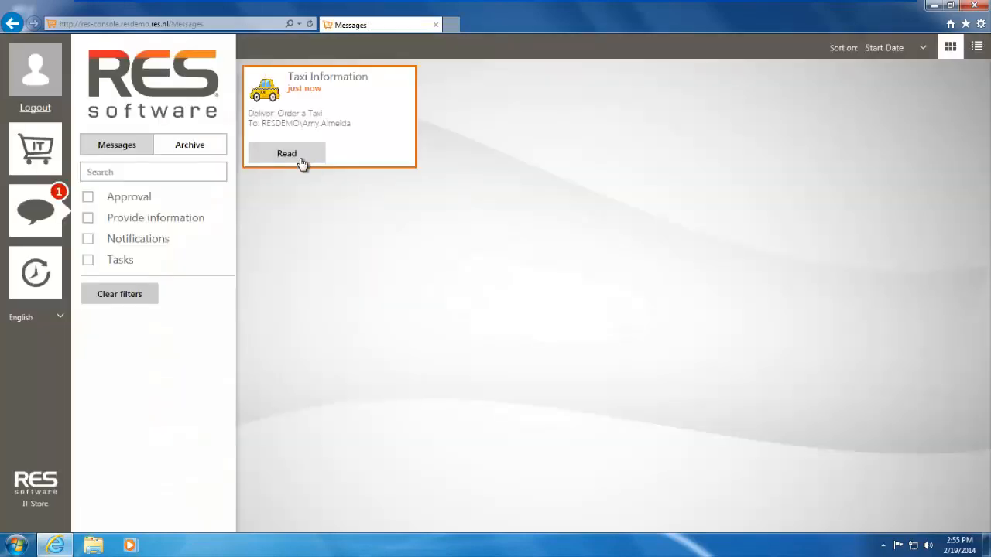
Step: Read the received Taxi Information message and close it
{"action": "left_click", "coordinate": [302, 155]}
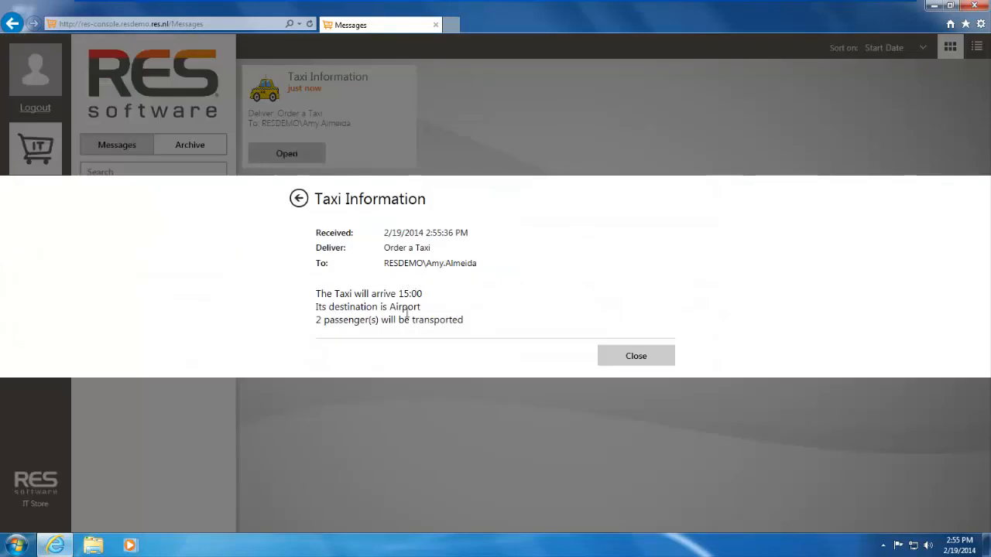
{"action": "left_click", "coordinate": [645, 360]}
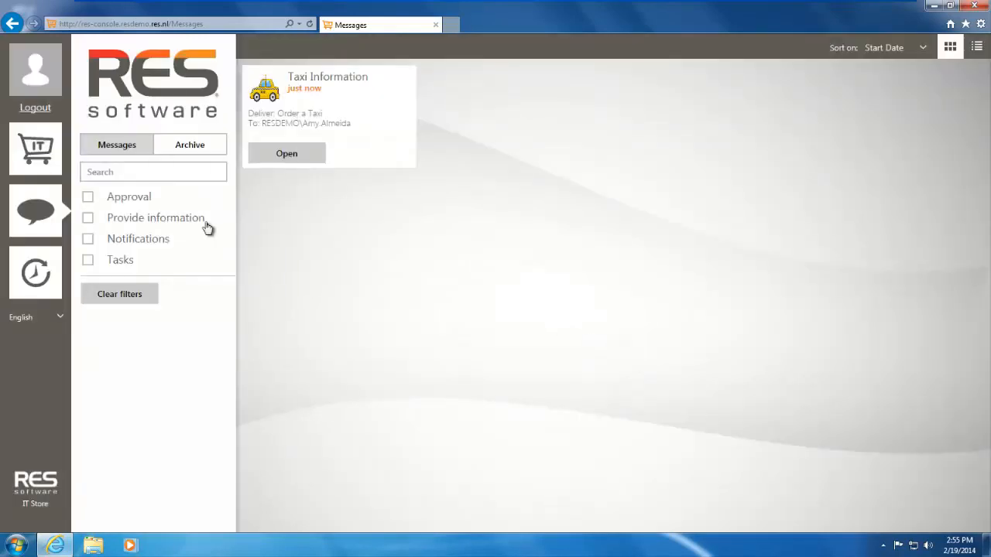
Step: Remove the delivered Order a Taxi service from its store details page and try to undo the cancellation
{"action": "left_click", "coordinate": [44, 147]}
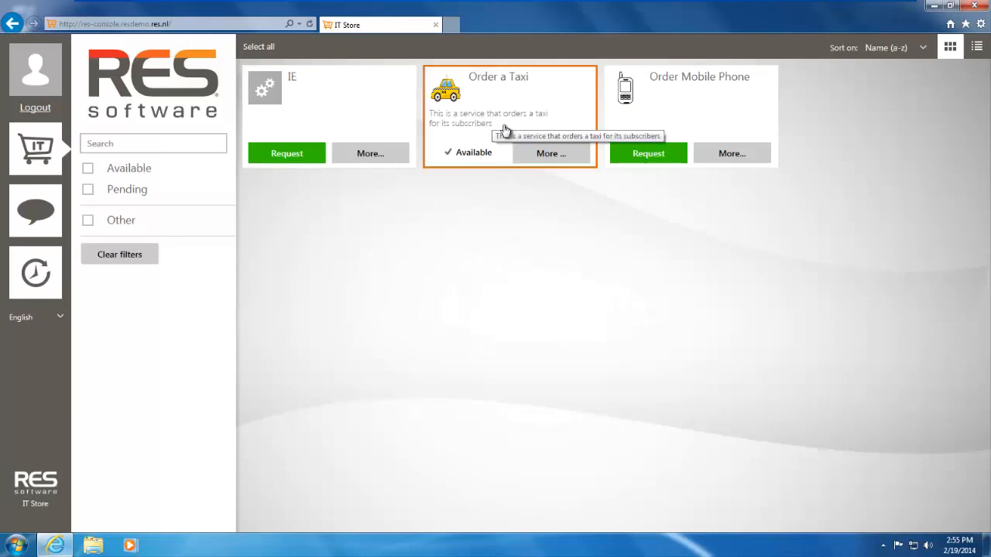
{"action": "left_click", "coordinate": [544, 155]}
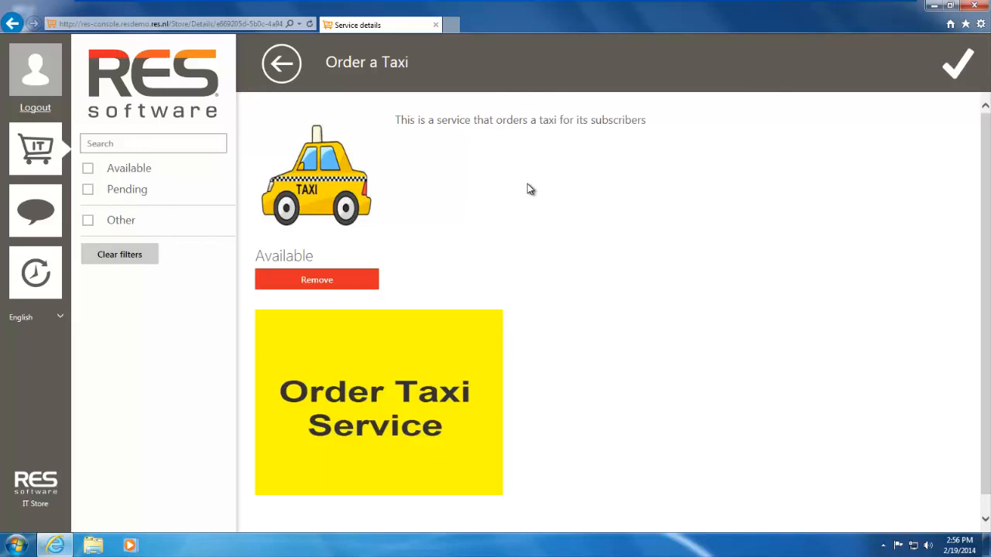
{"action": "left_click", "coordinate": [308, 286]}
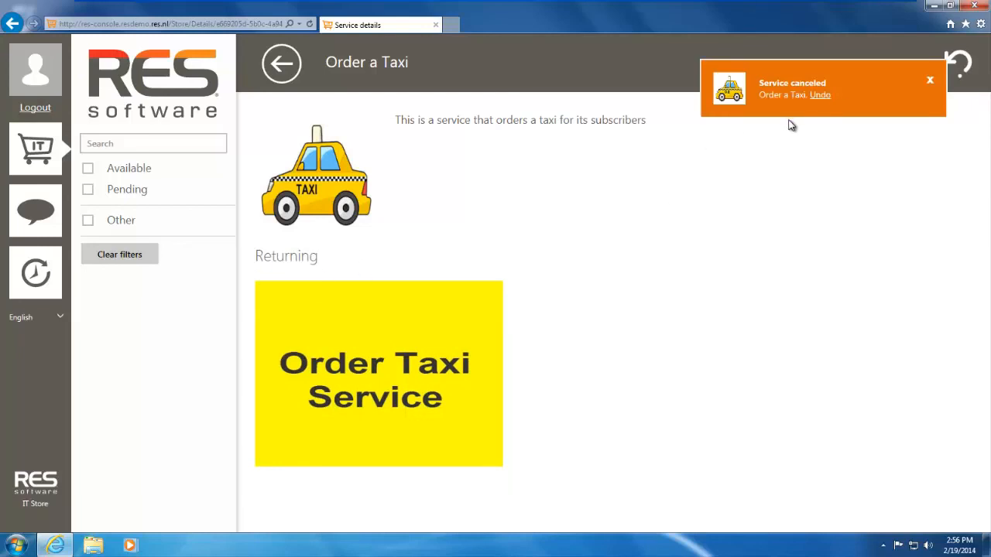
{"action": "left_click", "coordinate": [819, 95]}
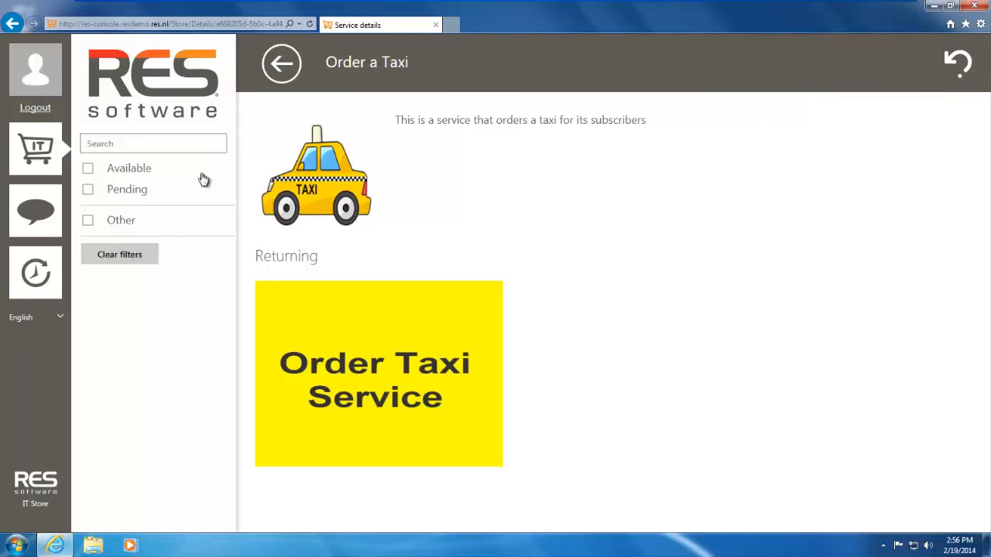
Step: View the archived messages in the portal's message section
{"action": "left_click", "coordinate": [43, 211]}
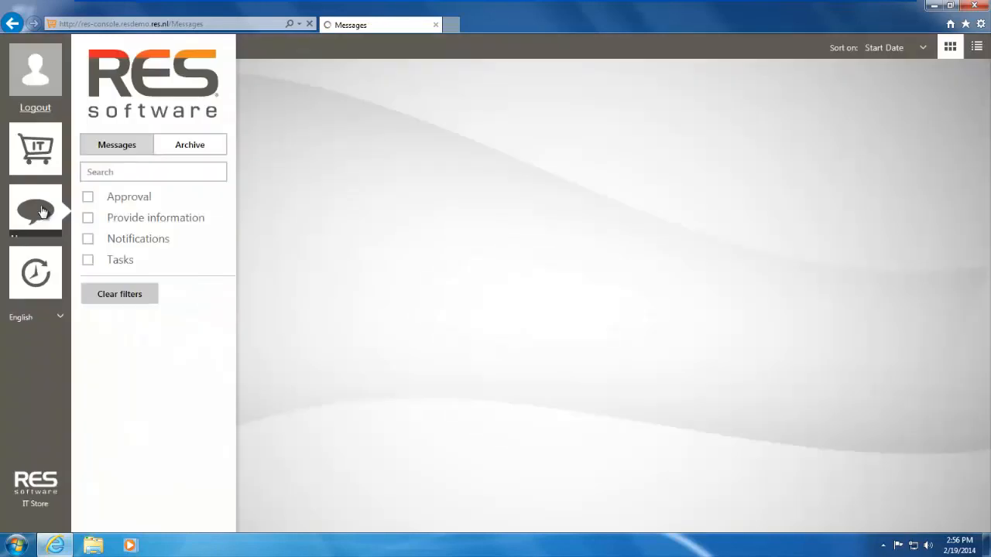
{"action": "left_click", "coordinate": [203, 147]}
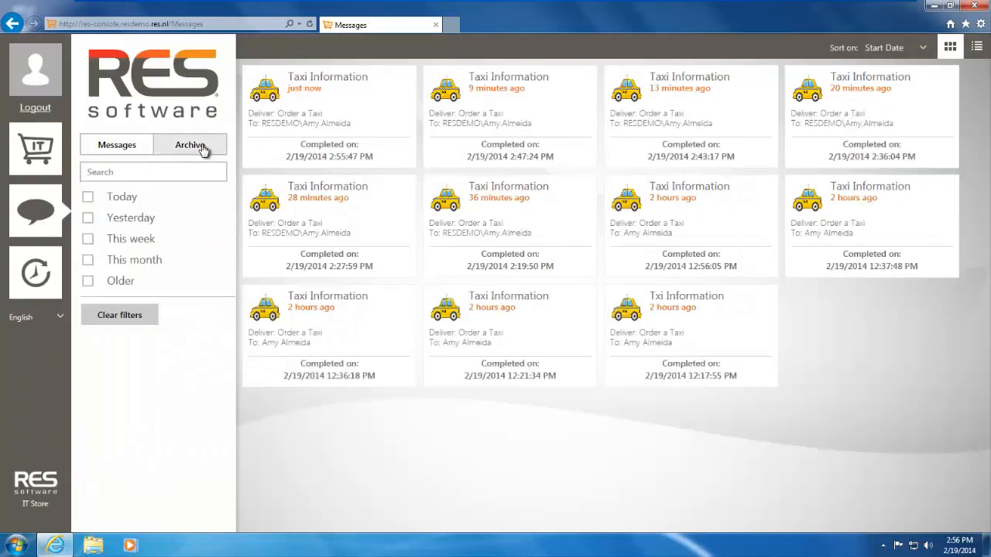